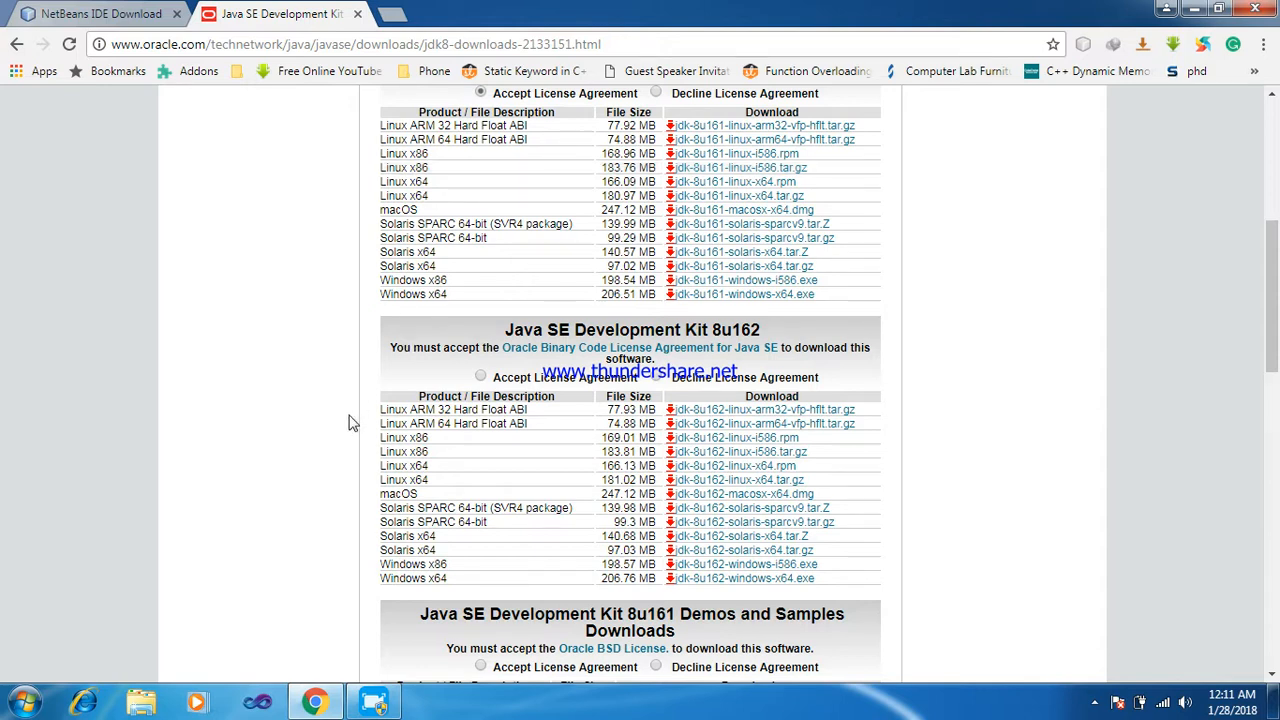
Step: Examine the JDK 8u161 download list on the Java SE Development Kit 8 page
scroll(355, 427, up, 5)
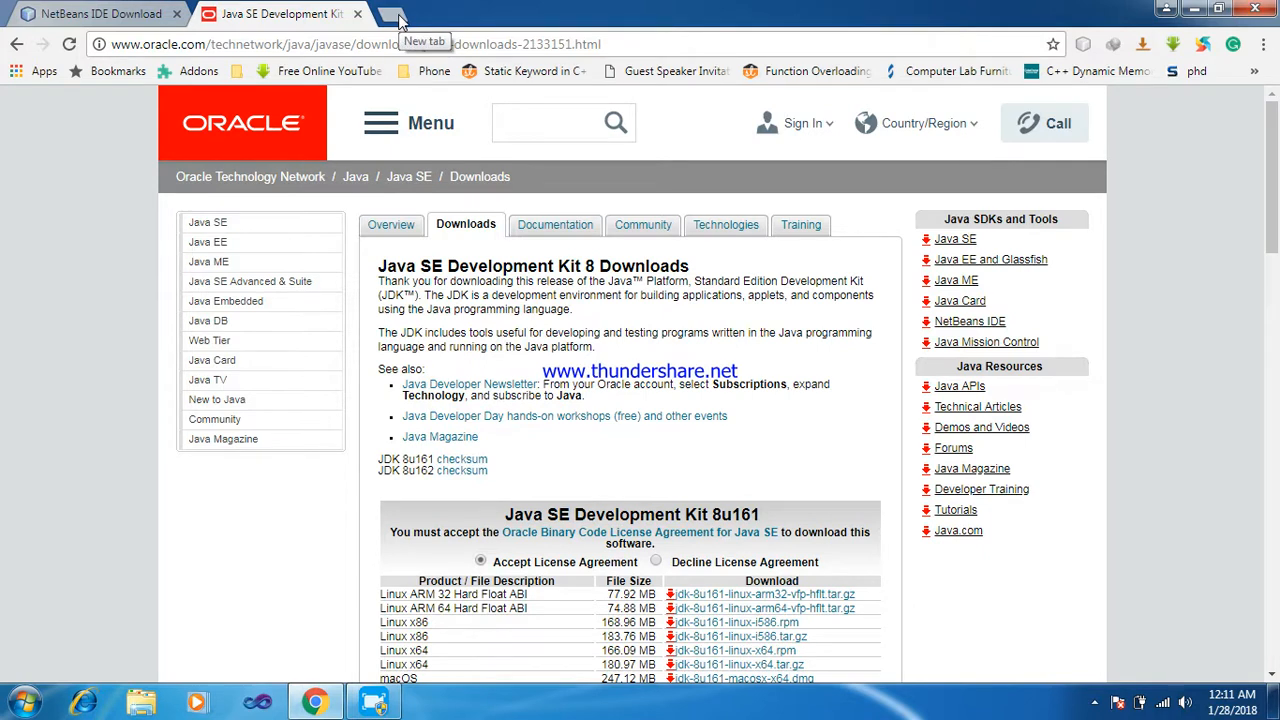
click(440, 125)
mouse_move(520, 343)
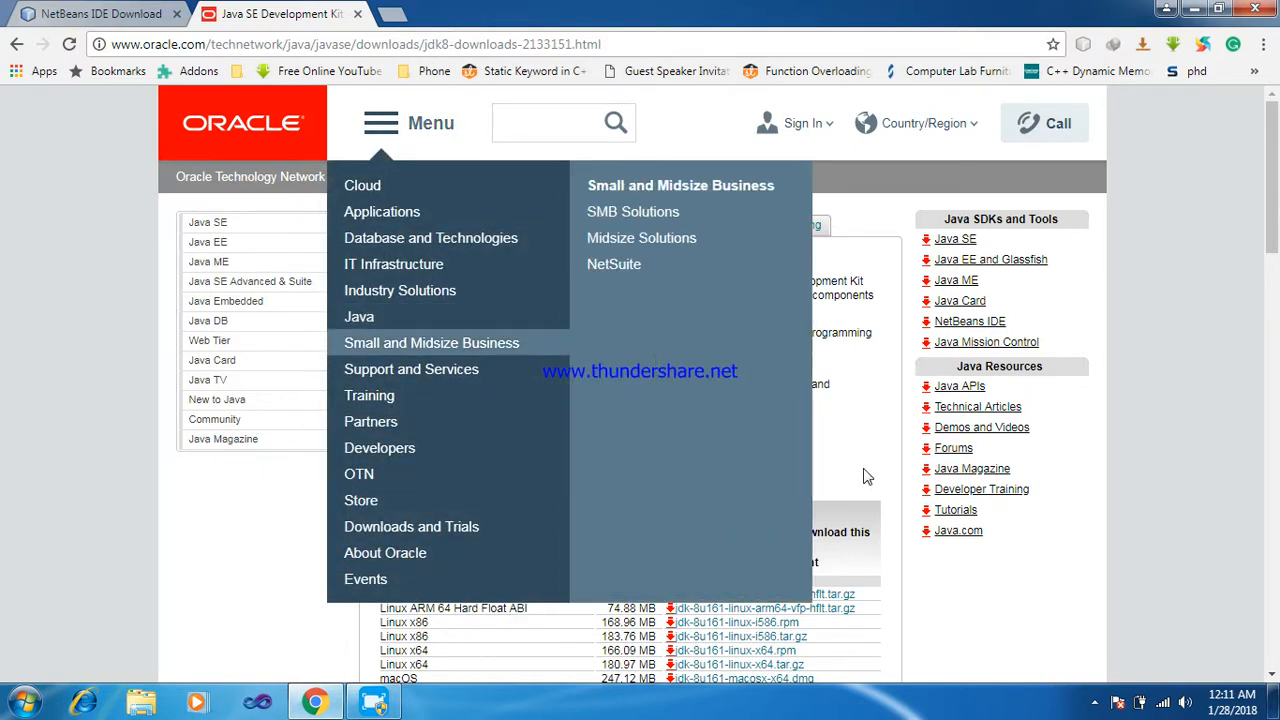
scroll(874, 445, down, 4)
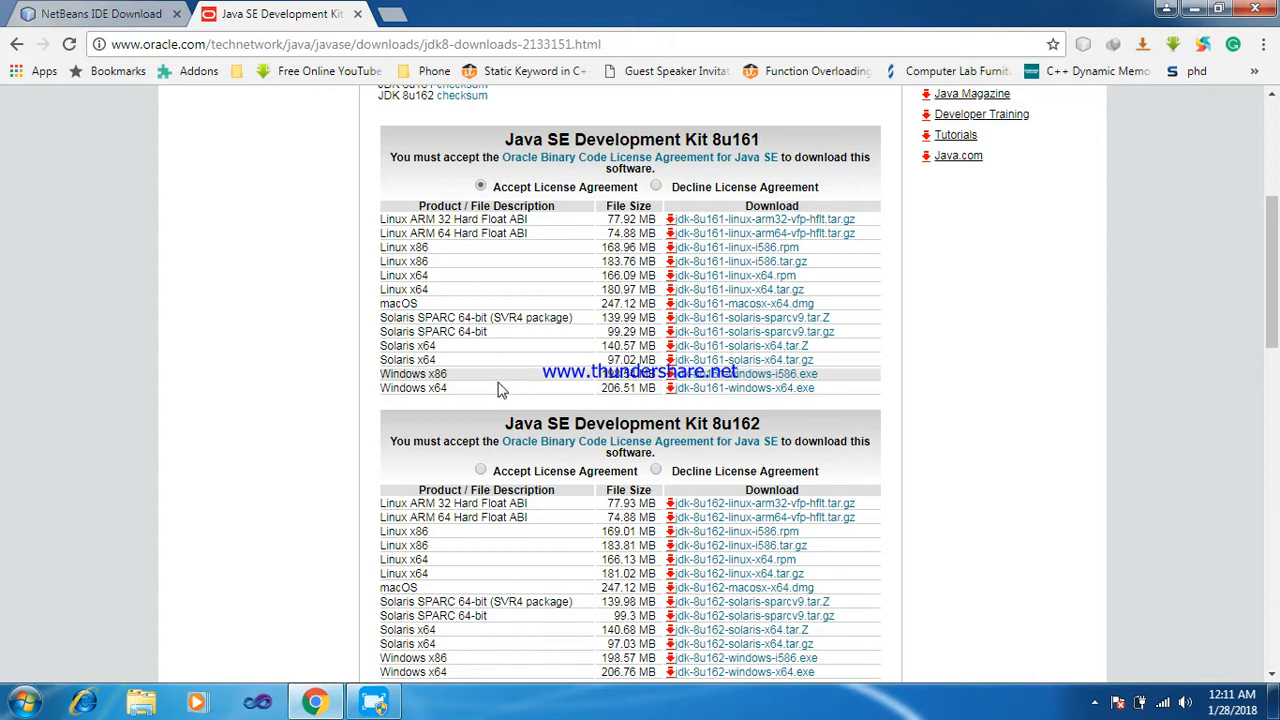
Step: Check the computer's system type in the Windows system properties, then close them
click(24, 702)
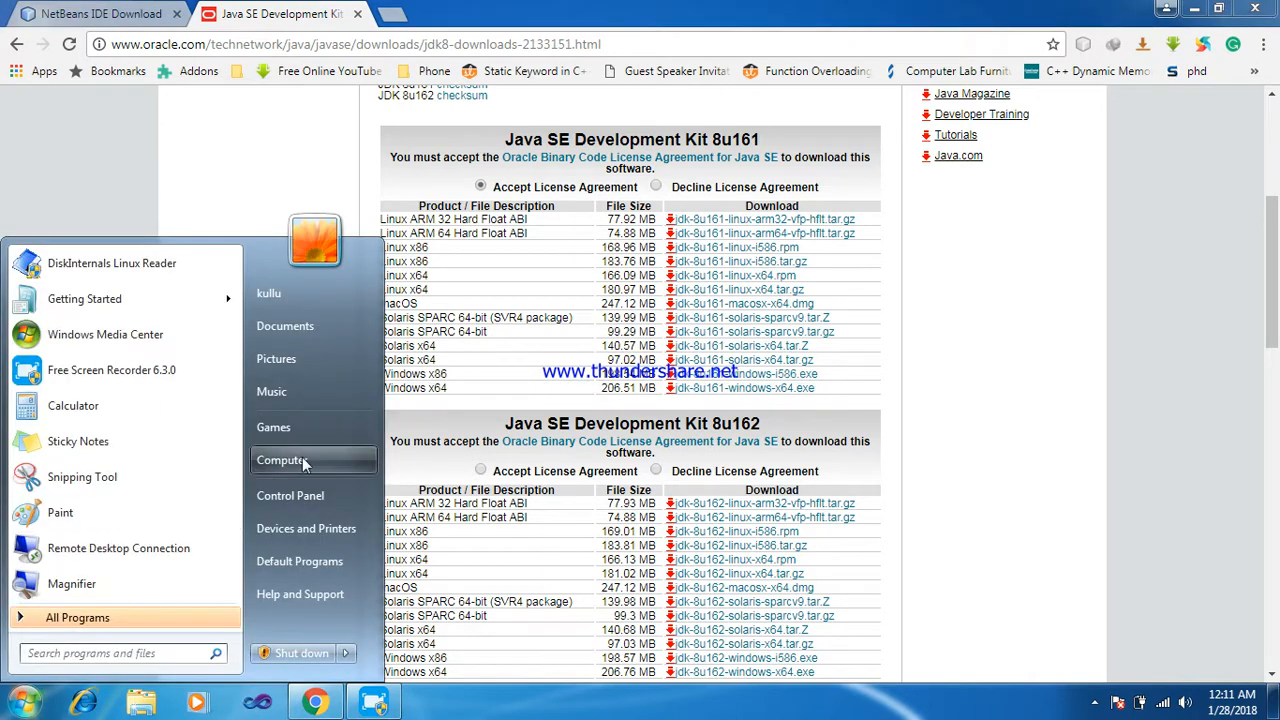
right_click(302, 459)
click(352, 613)
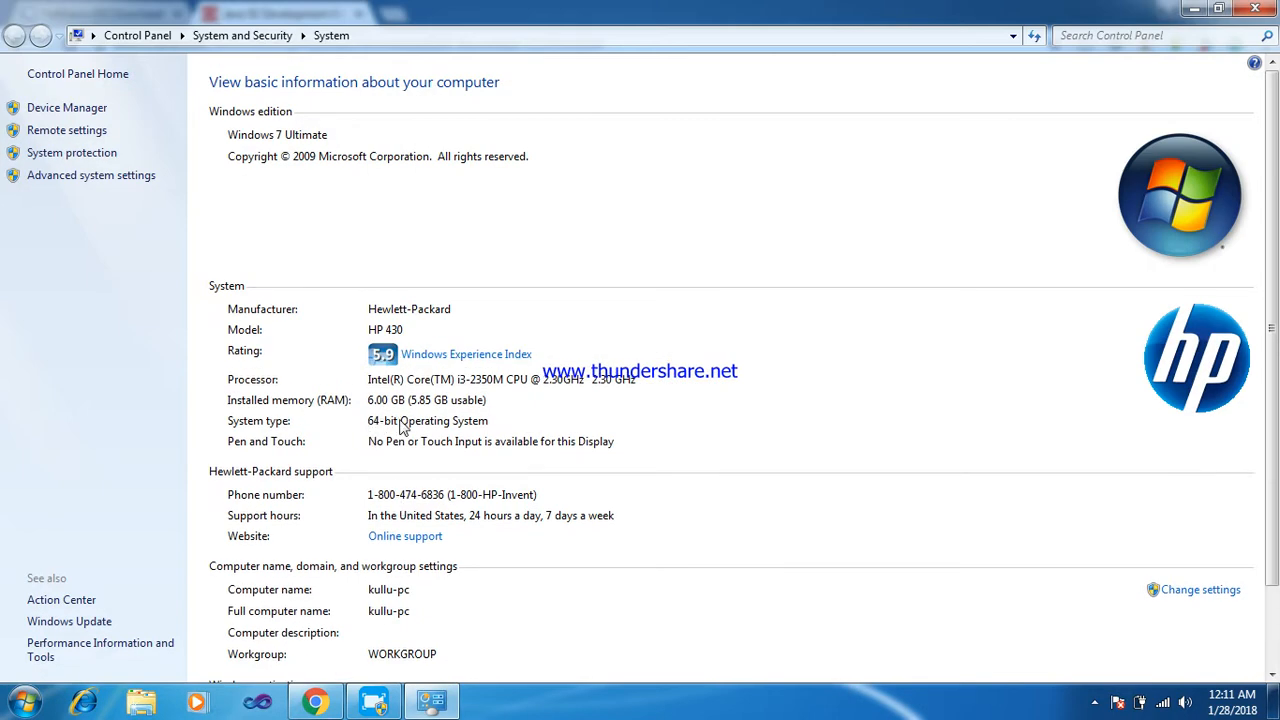
click(1255, 8)
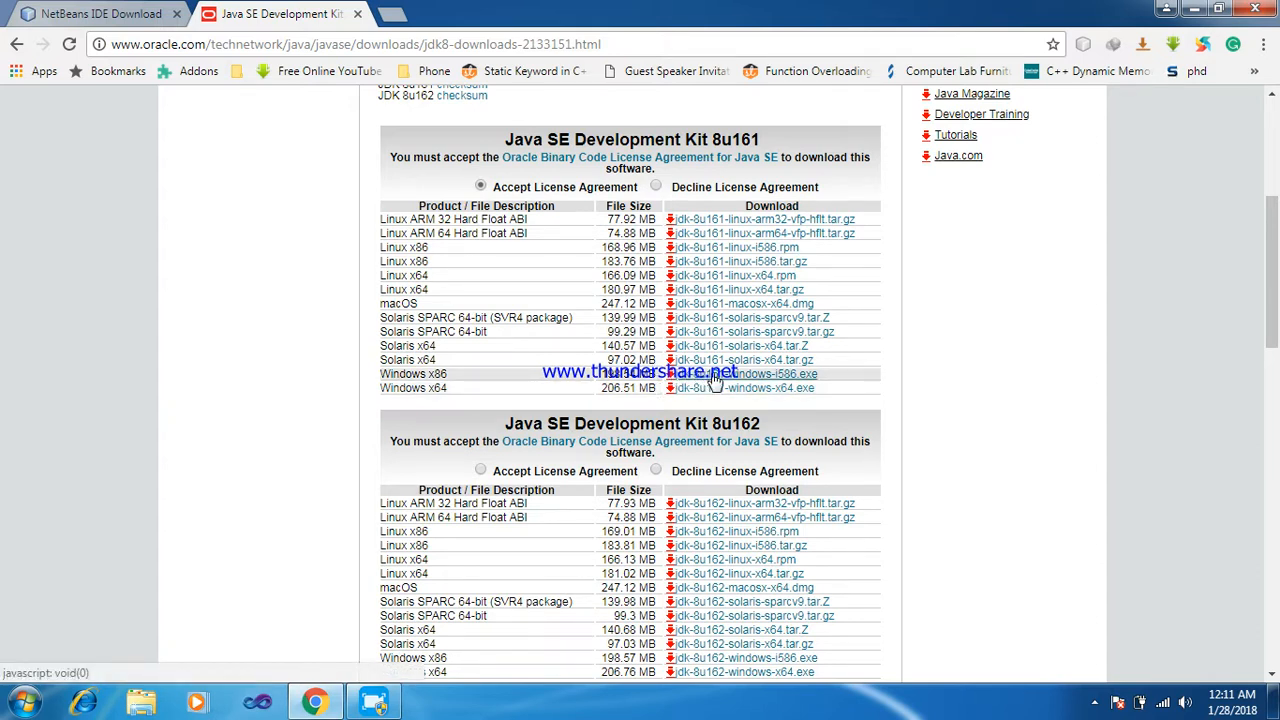
Step: Close the JDK download page and examine the NetBeans IDE 8.2 download bundles
click(357, 14)
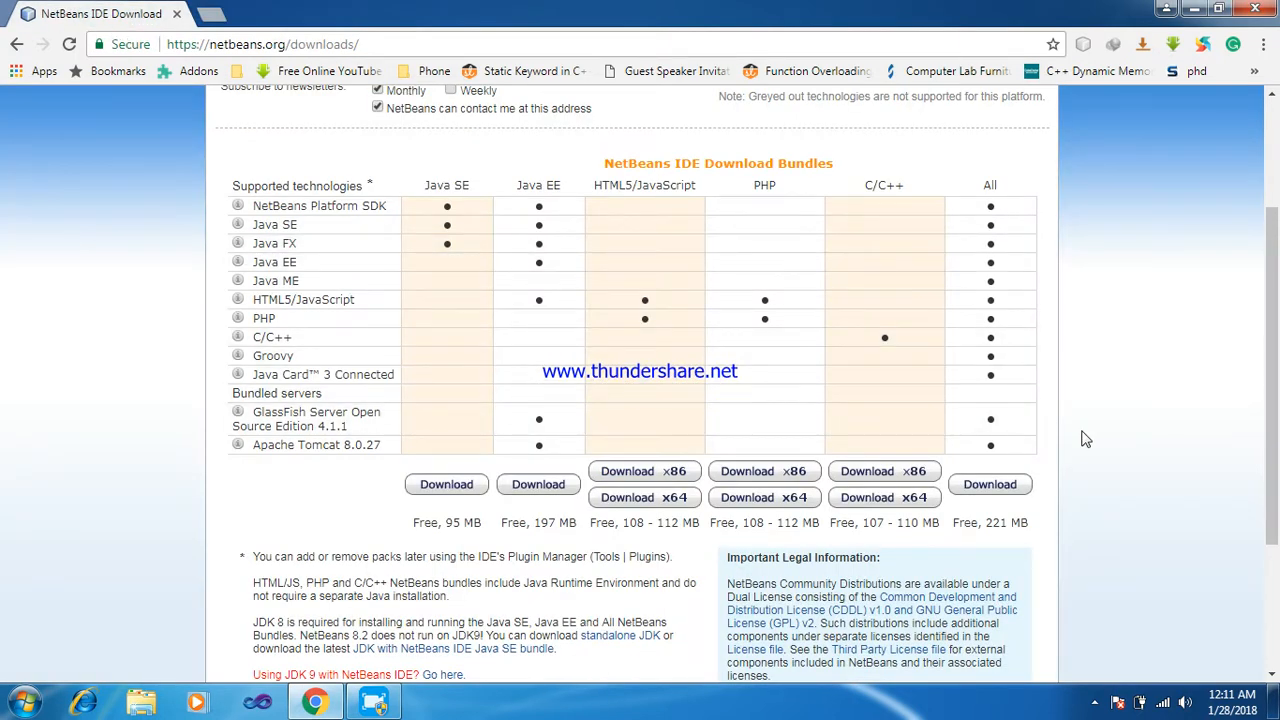
scroll(1086, 439, up, 2)
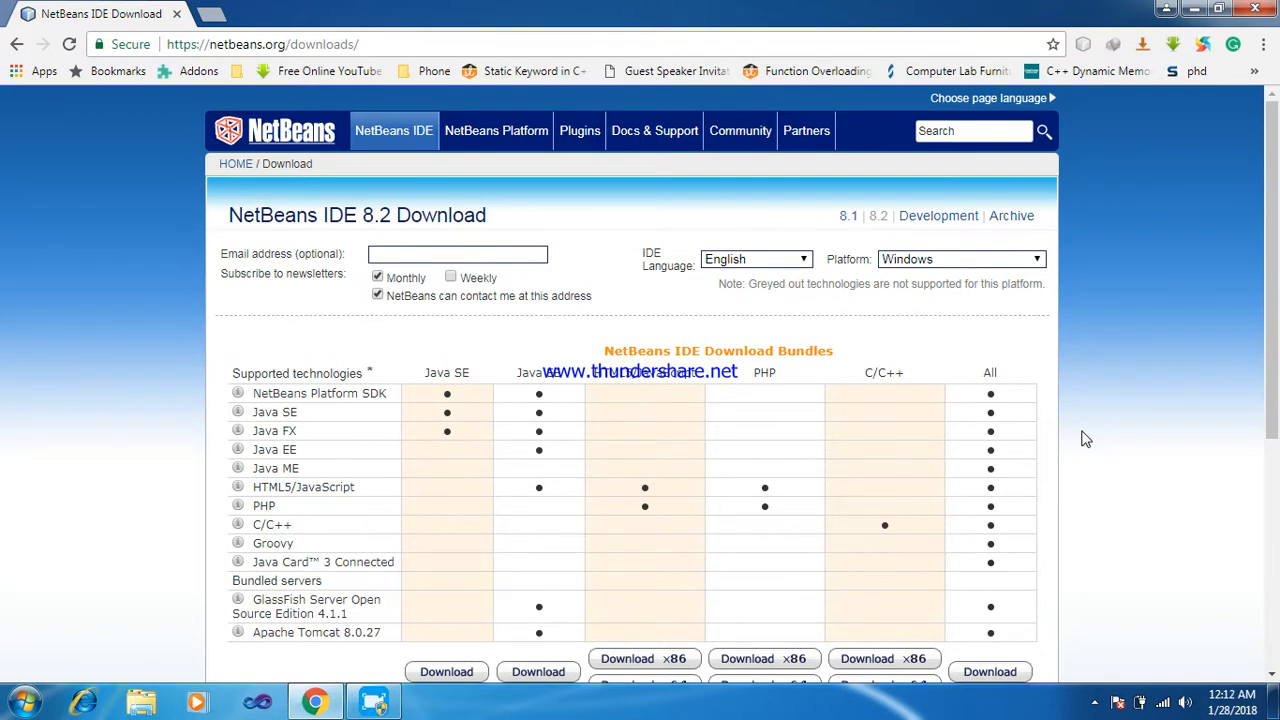
scroll(1086, 439, down, 3)
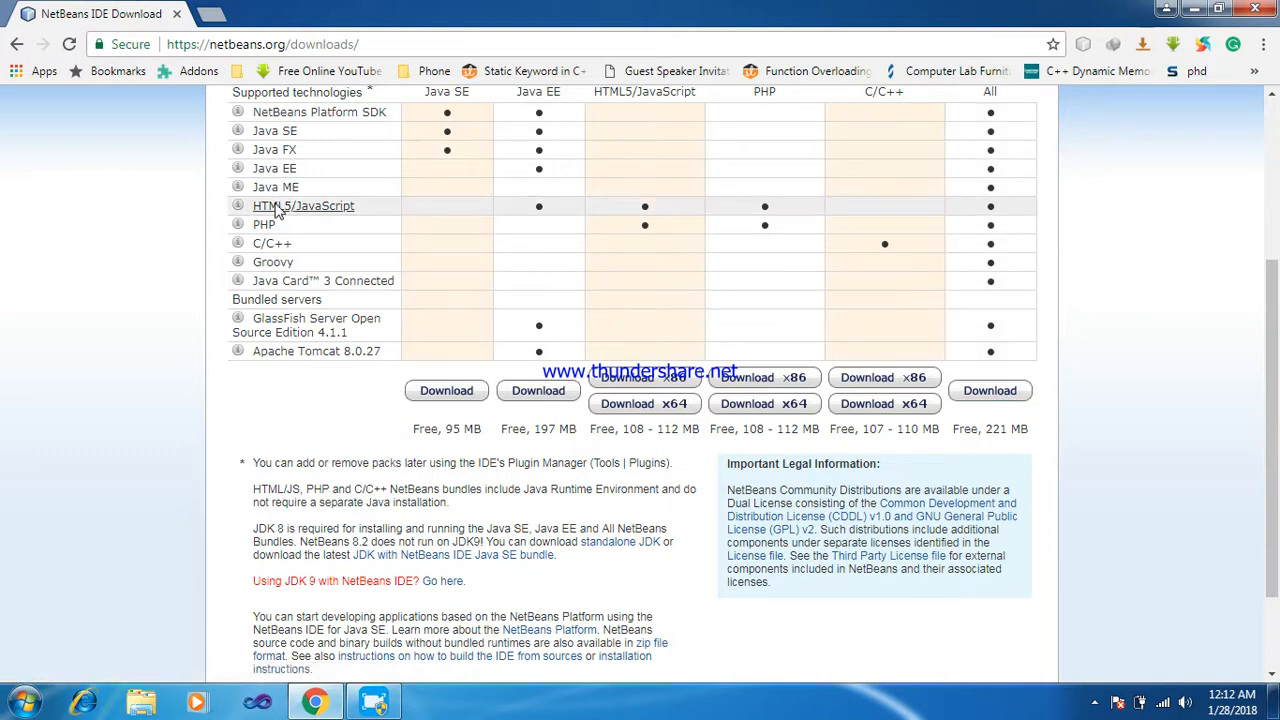
Step: Close the NetBeans download page and the remaining browser tab to return to the desktop
click(210, 14)
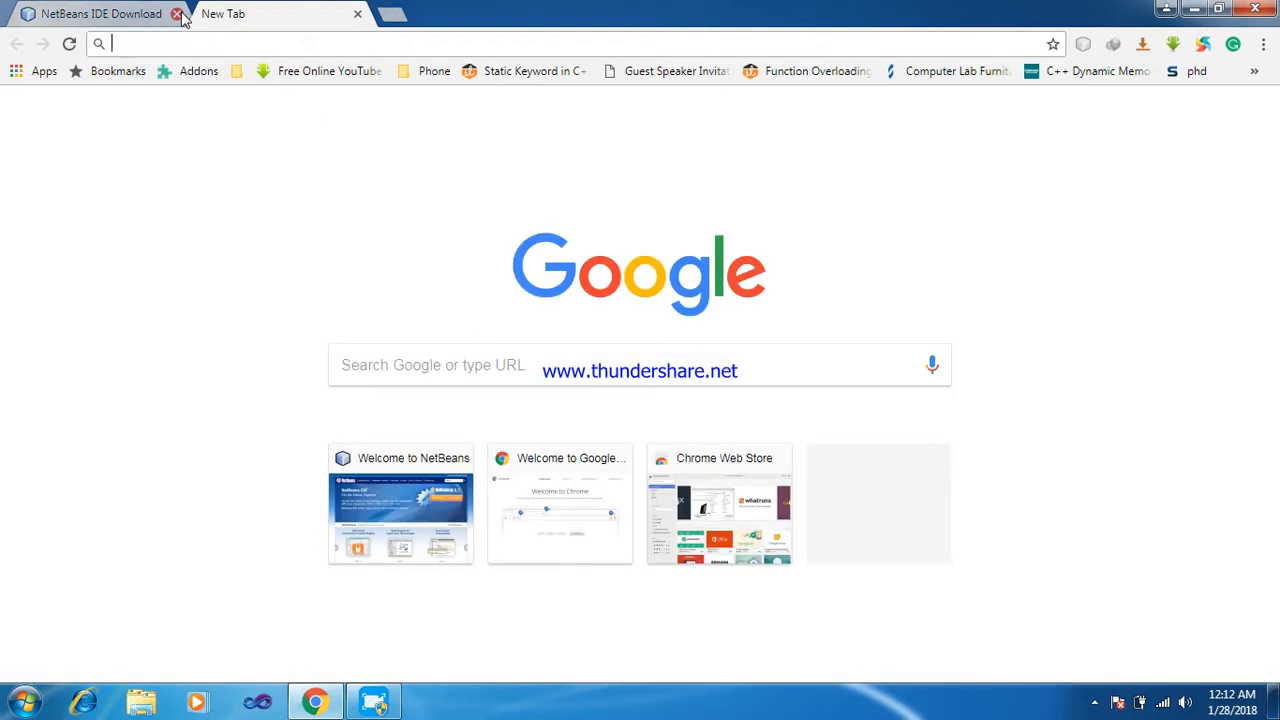
click(180, 16)
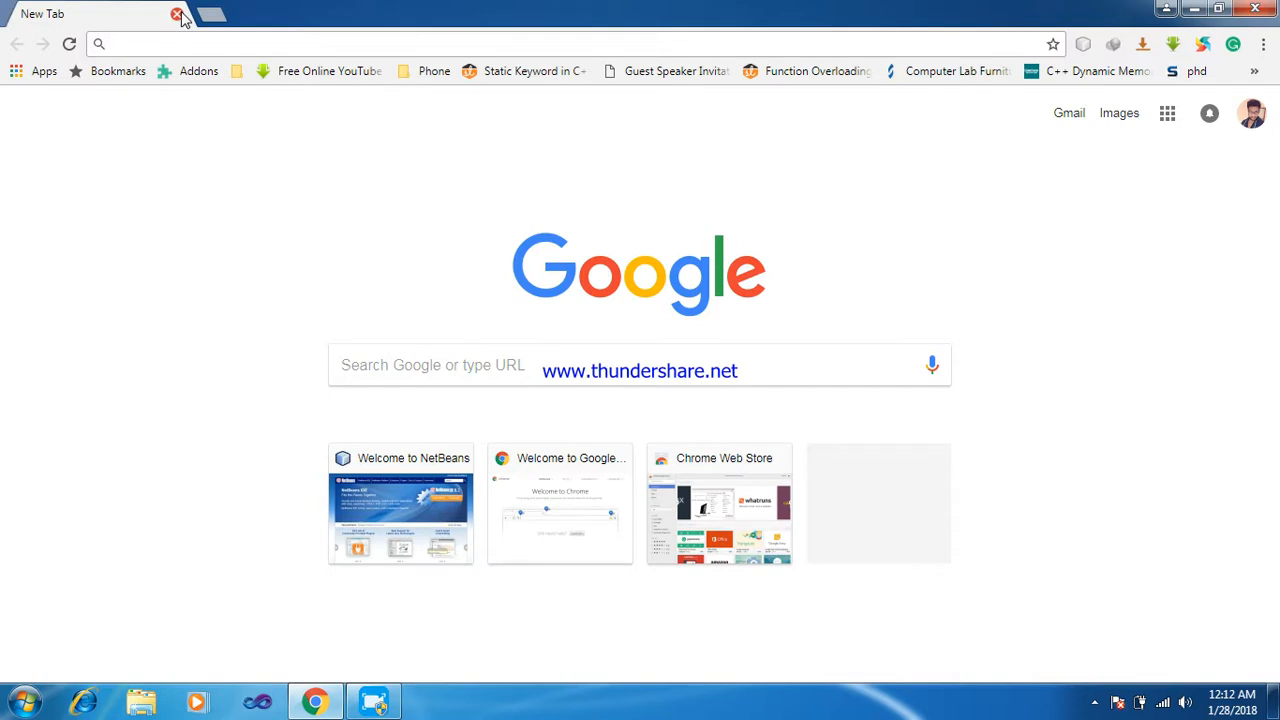
click(178, 16)
Step: Launch the netbeans-8.2-windows installer from the desktop, view its customizable packs and runtimes, and cancel the installation
drag(94, 455, 2, 328)
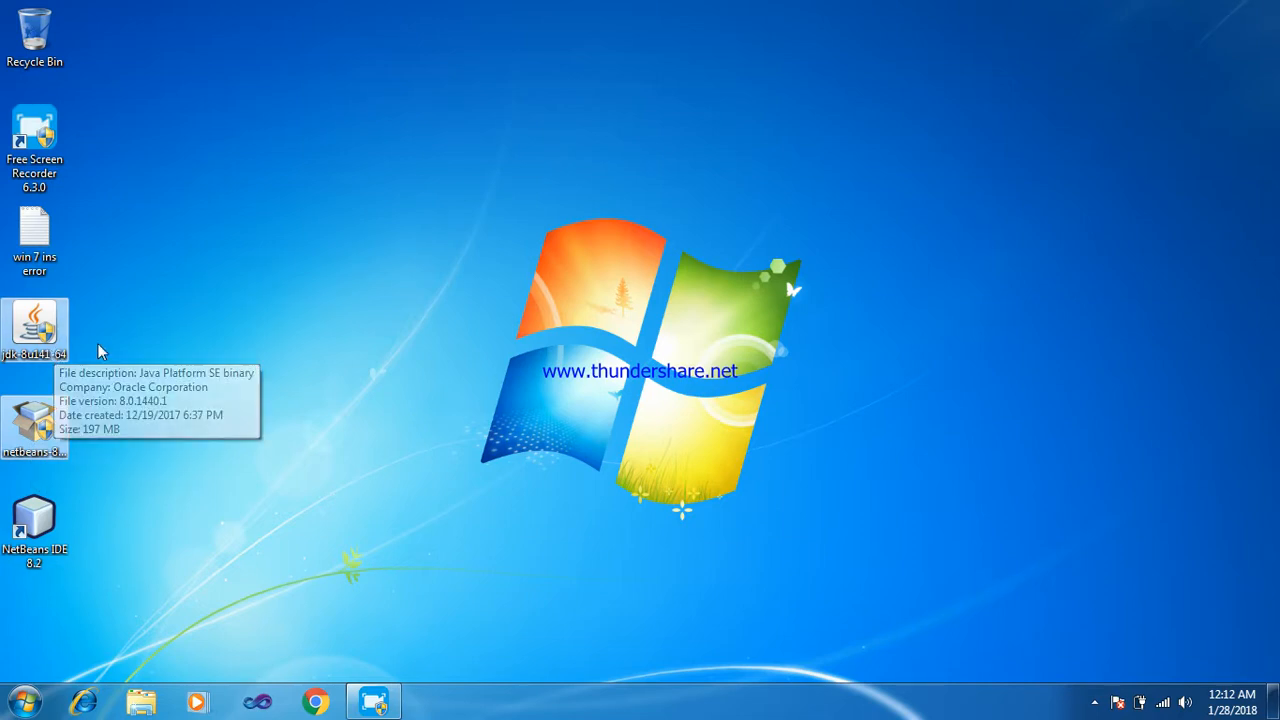
click(28, 340)
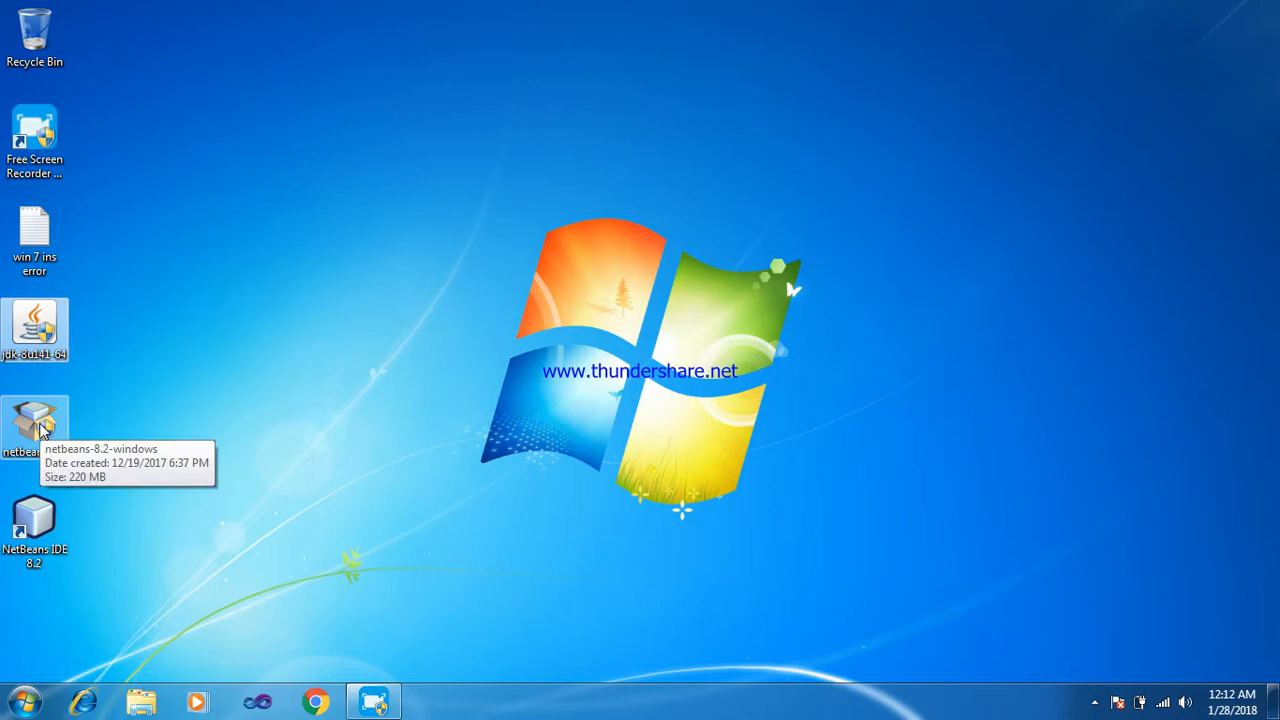
double_click(34, 425)
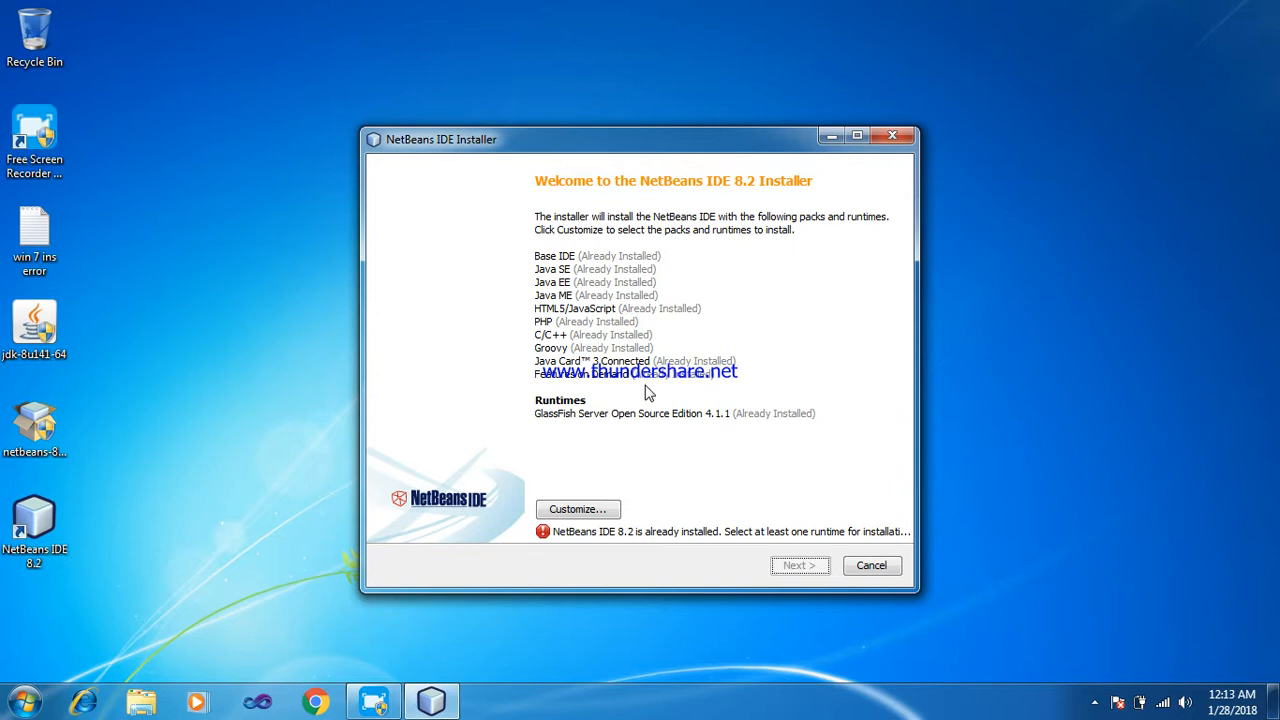
click(577, 510)
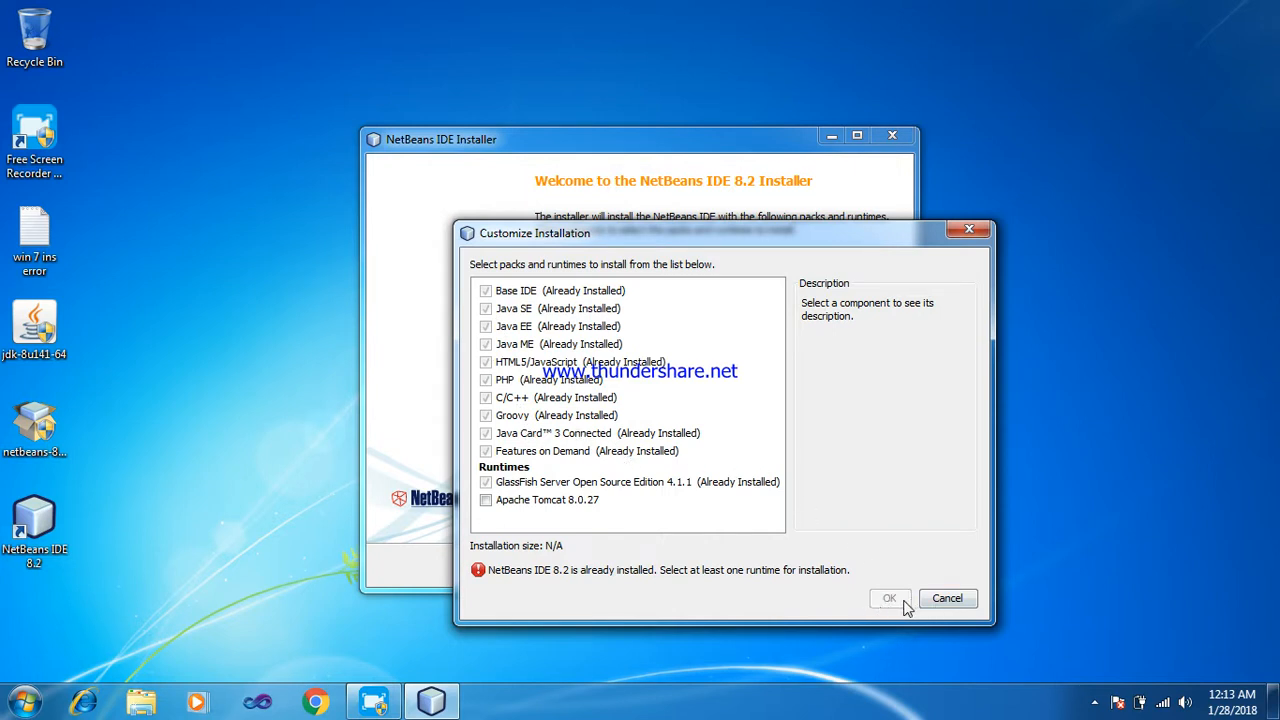
click(934, 600)
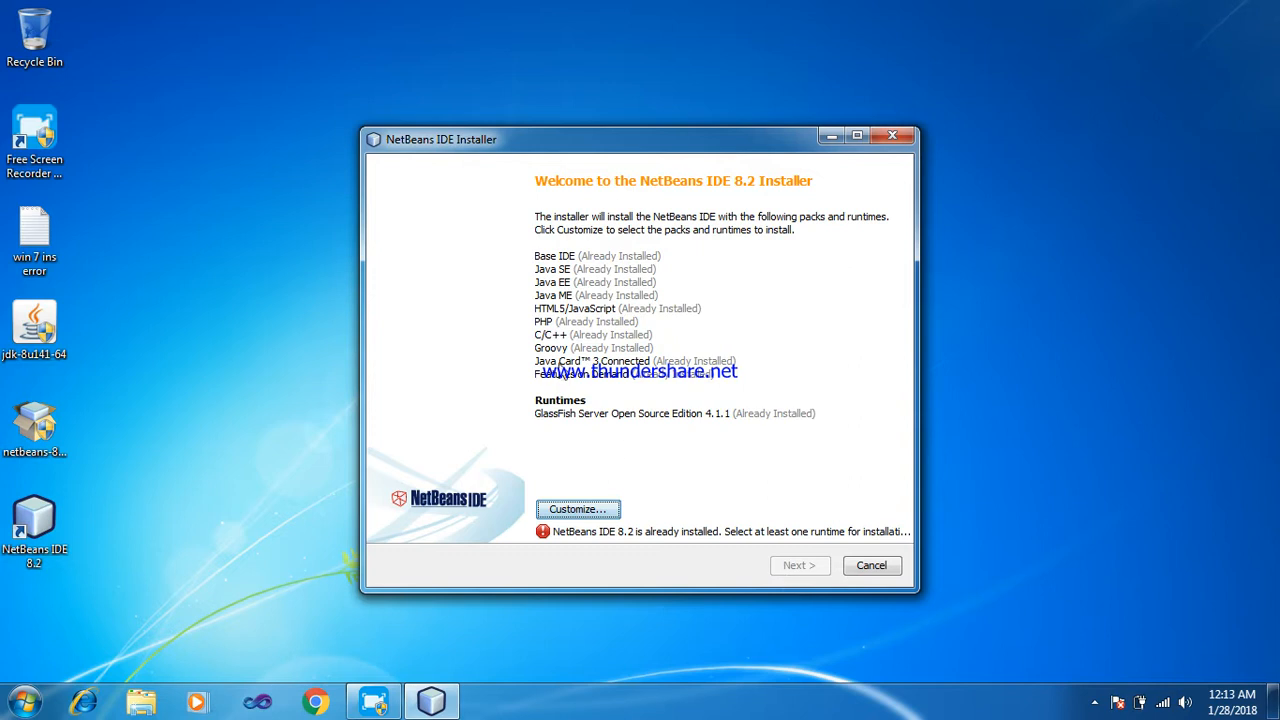
click(871, 566)
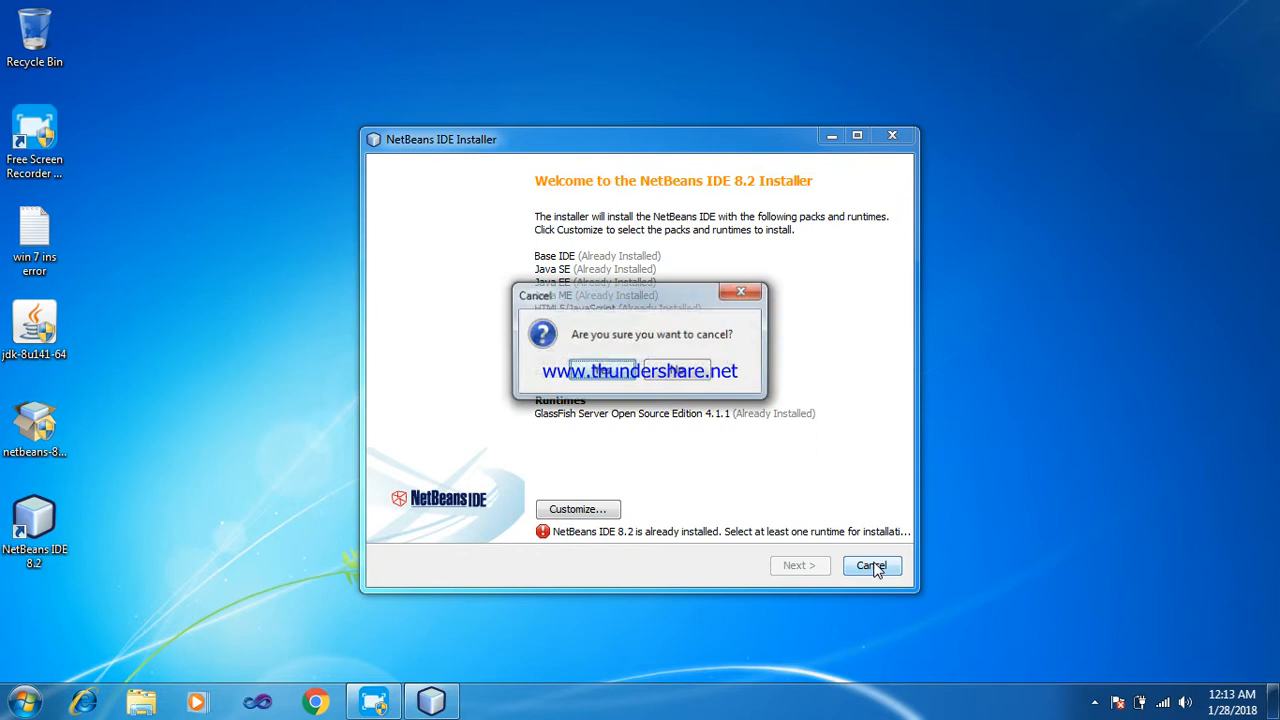
click(617, 377)
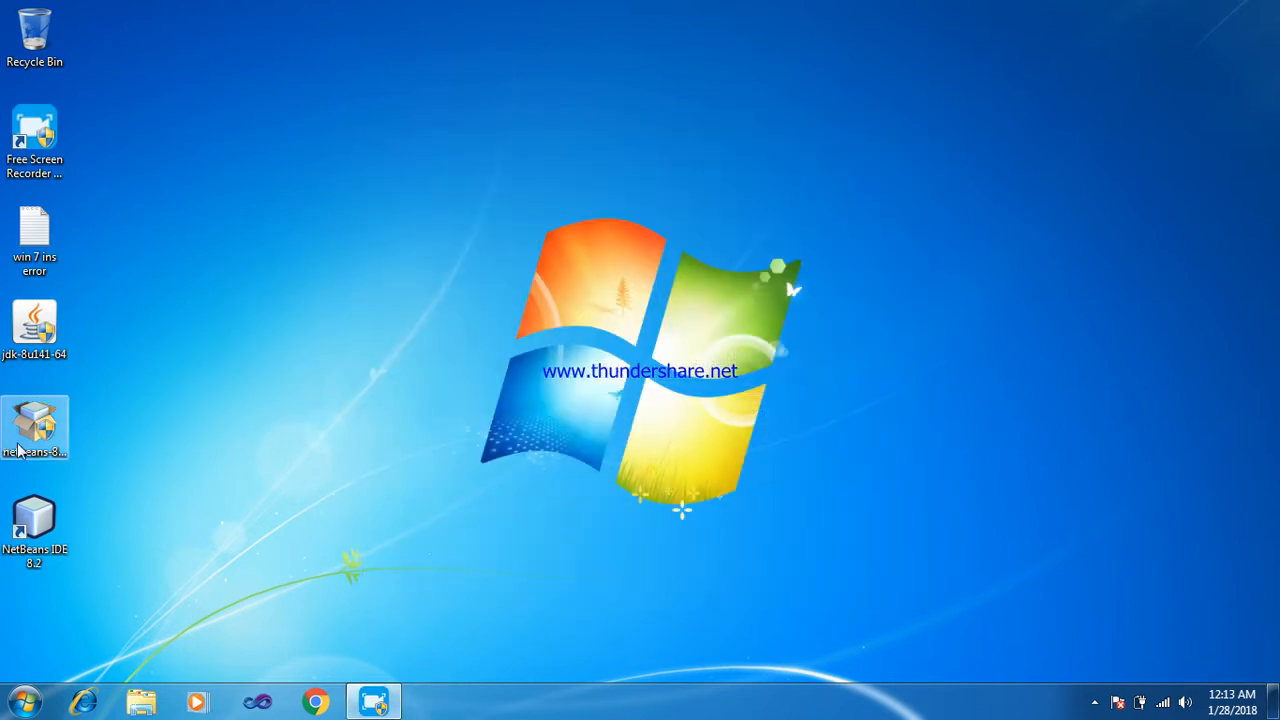
Step: Search the computer's installed programs for netbeans and dismiss the search
click(43, 548)
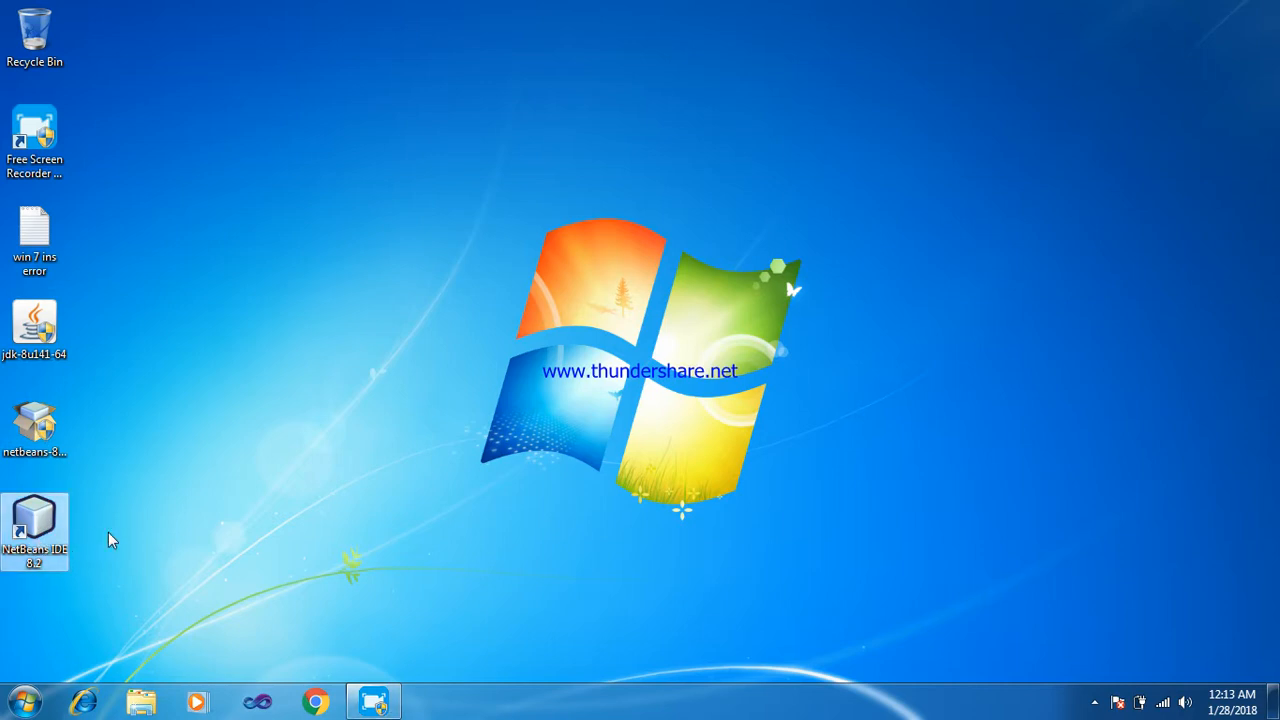
click(25, 702)
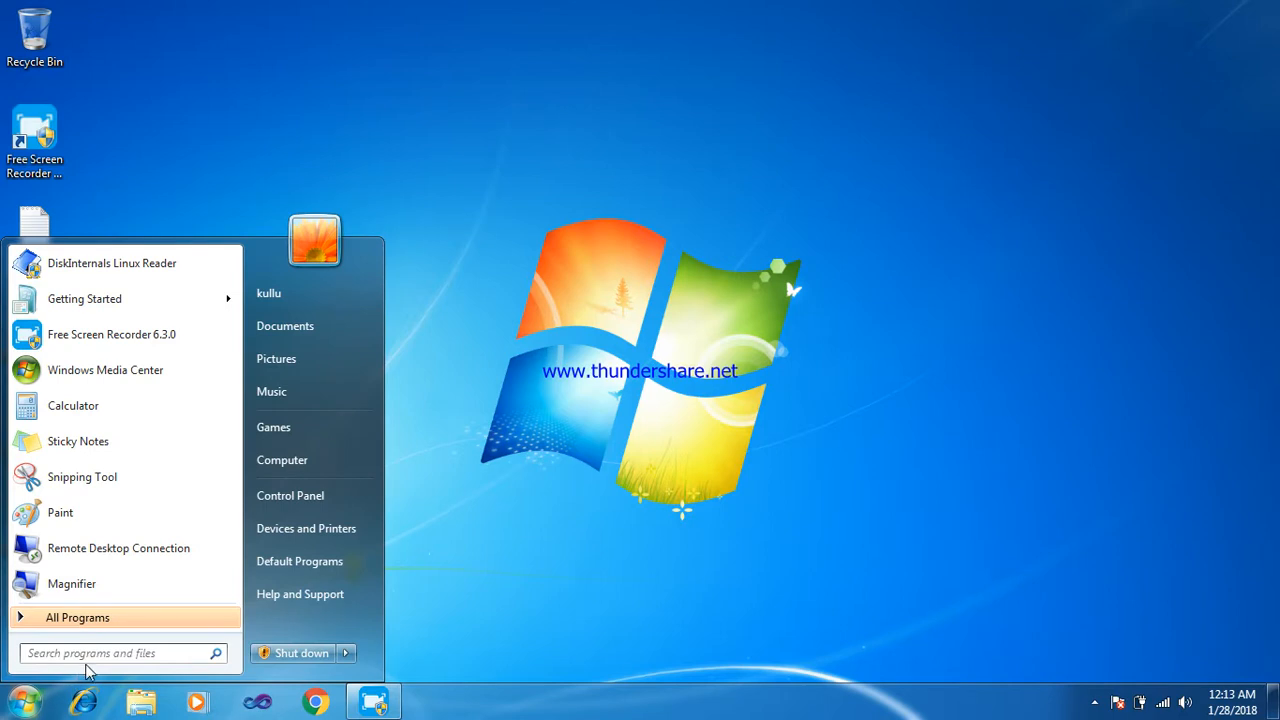
click(96, 657)
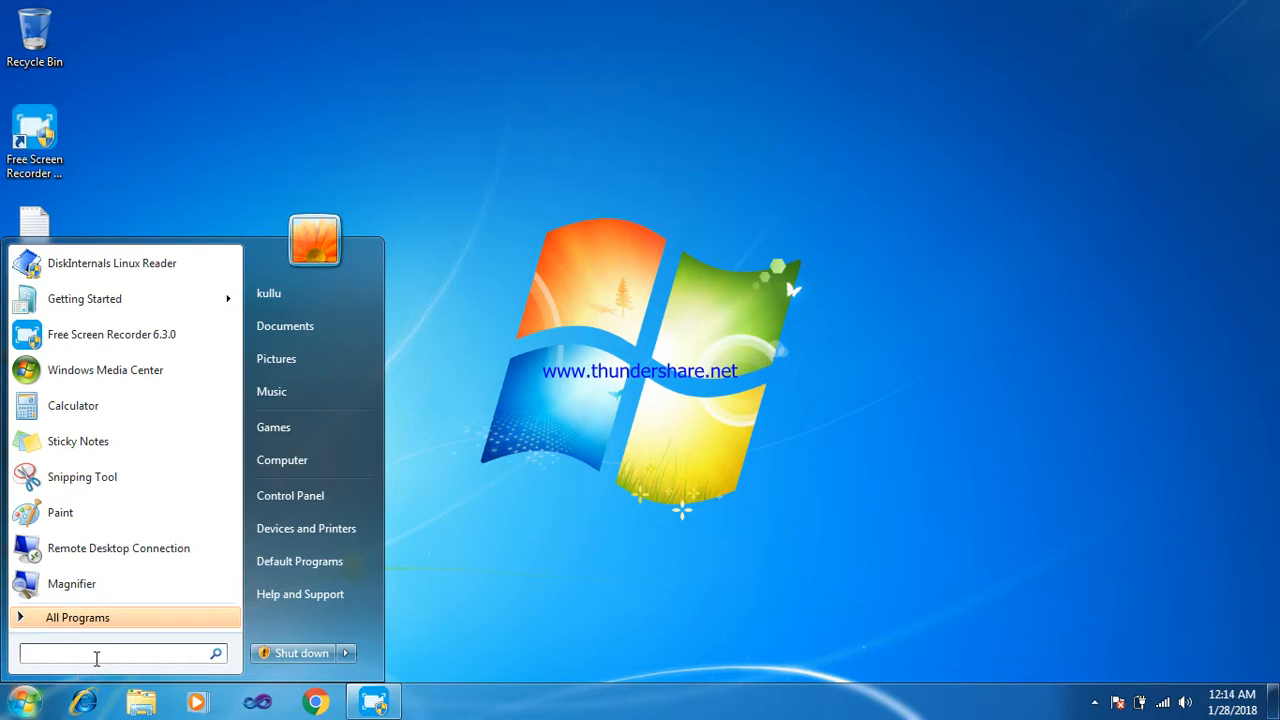
text(nteben)
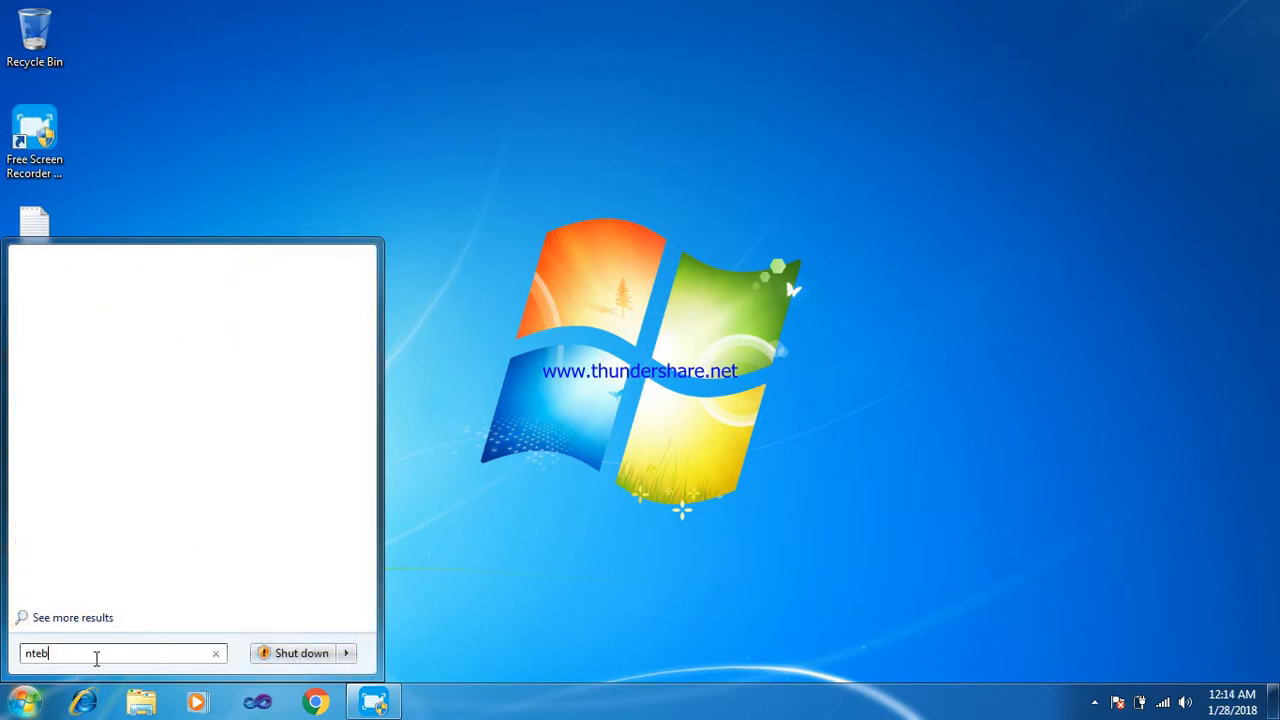
key(BackSpace)
key(BackSpace)
key(BackSpace)
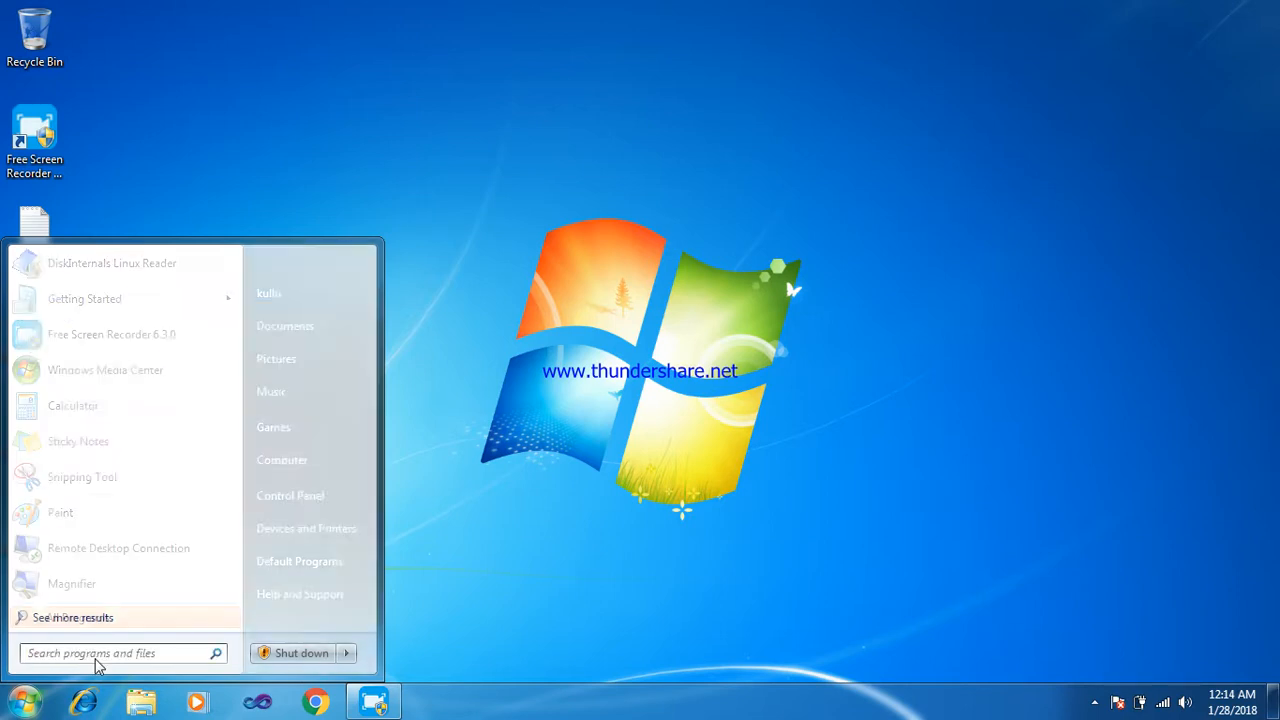
text(netbeans)
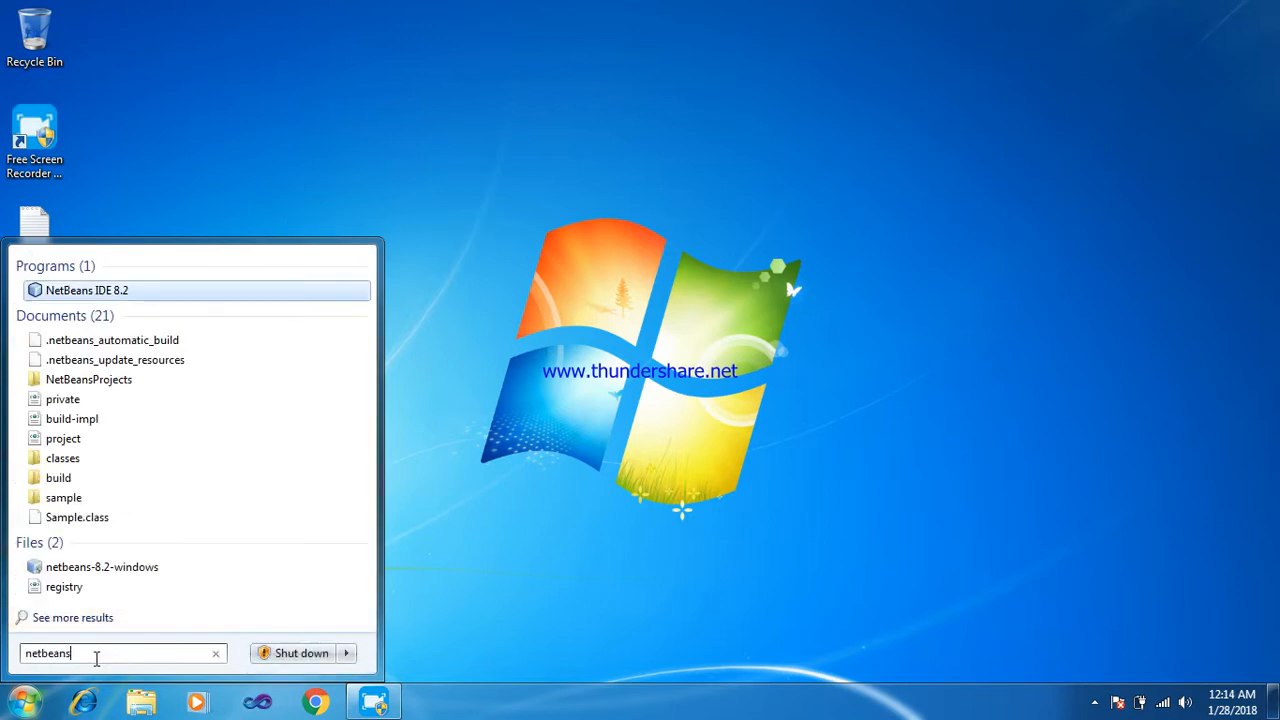
click(379, 153)
Step: Switch to NetBeans IDE 8.2 and open Sample.java from the sample project's source package
double_click(56, 528)
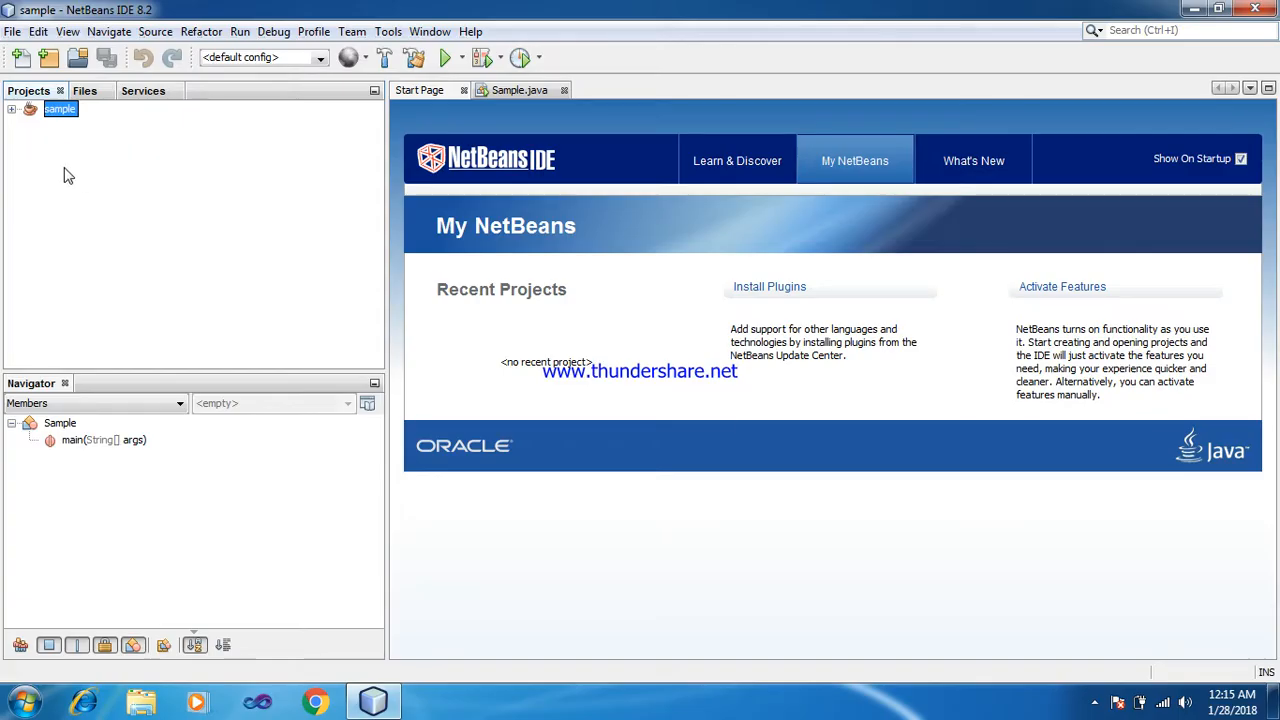
click(11, 108)
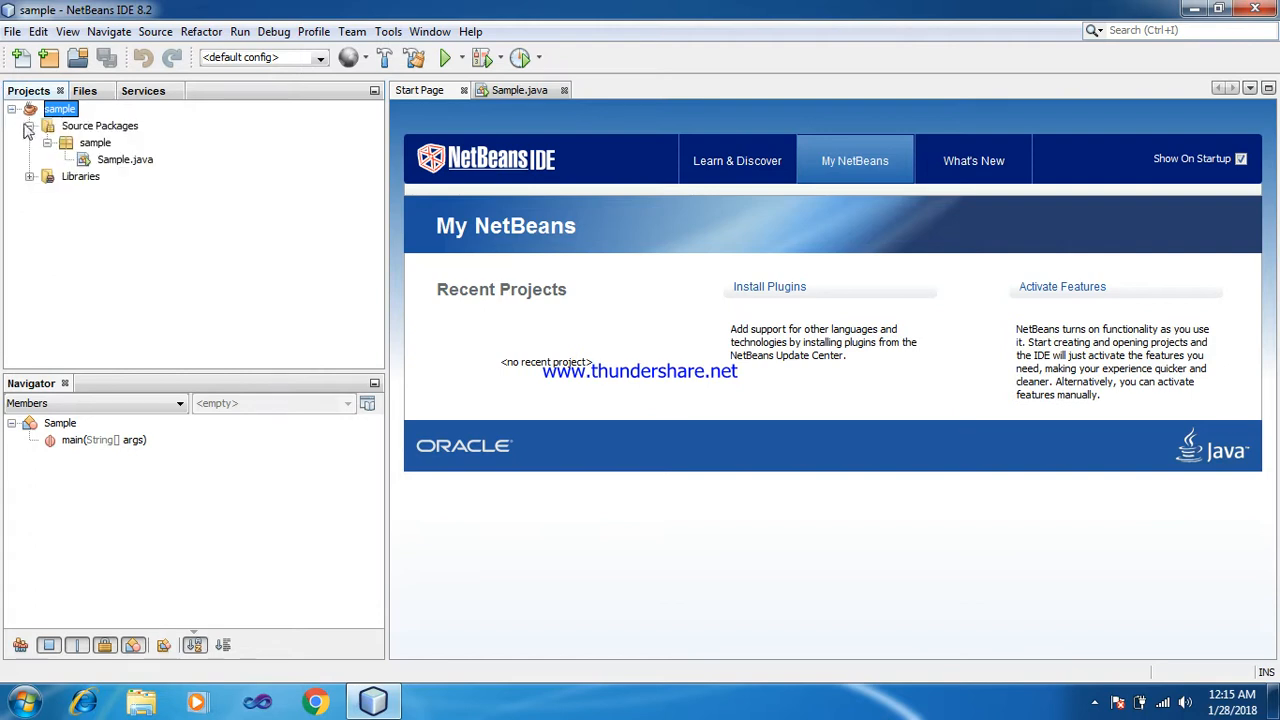
double_click(118, 162)
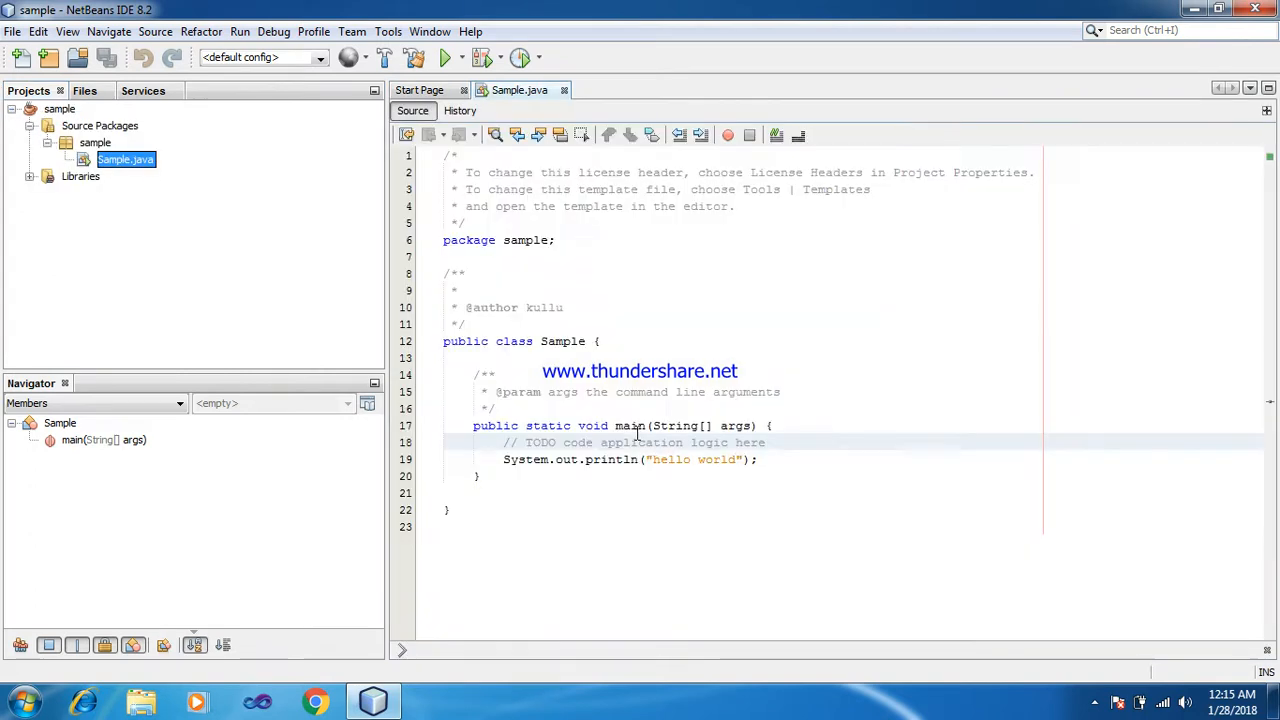
Step: Run the sample program from the Sample.java code and highlight the hello world line in the output
click(712, 440)
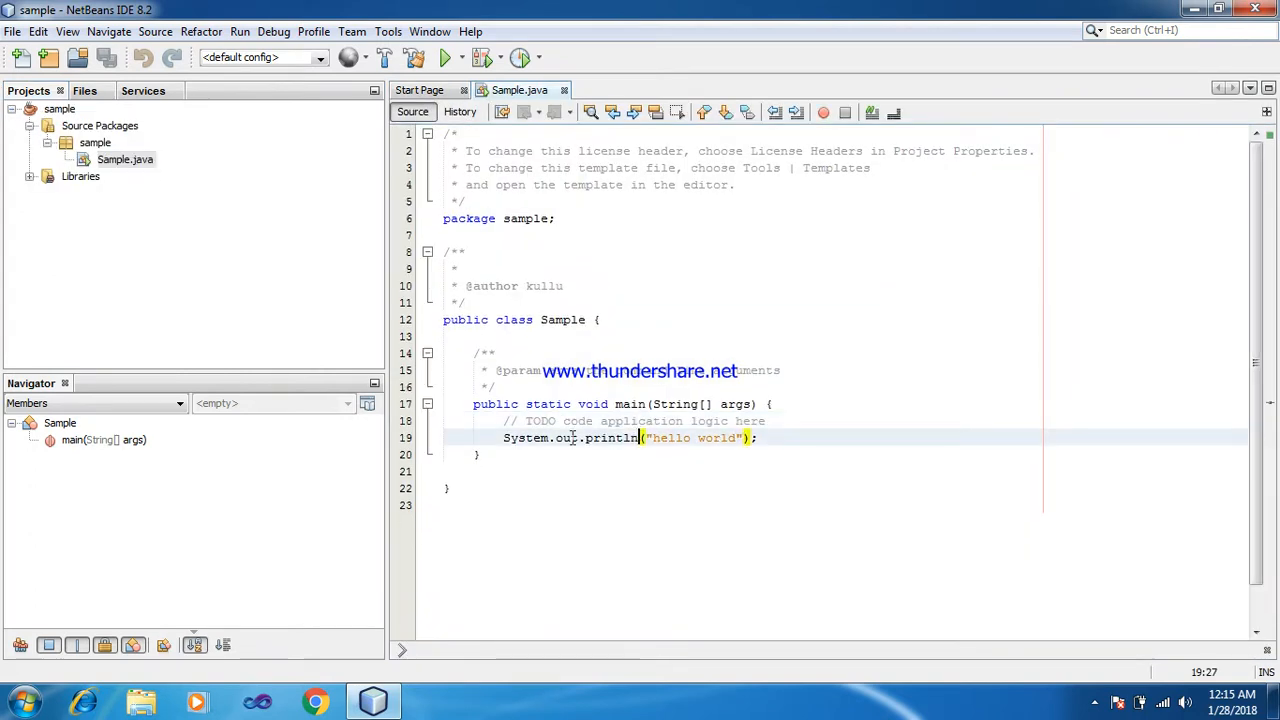
right_click(712, 440)
click(745, 402)
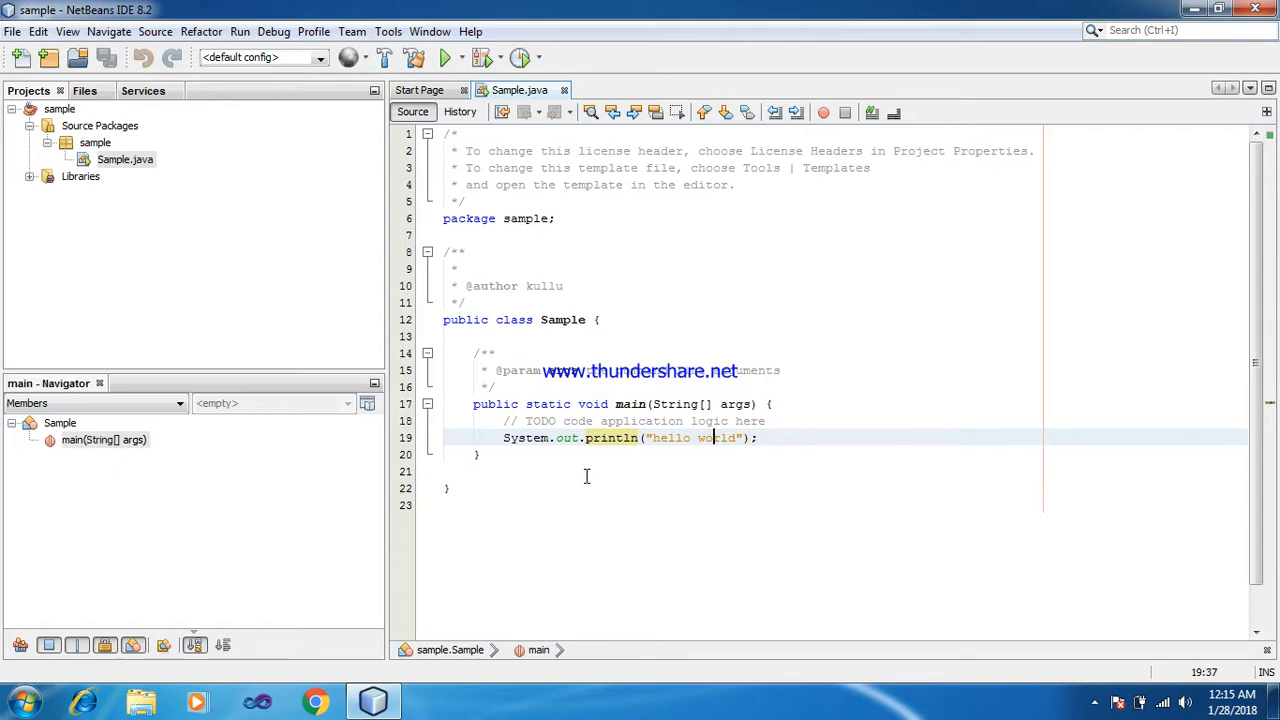
click(684, 421)
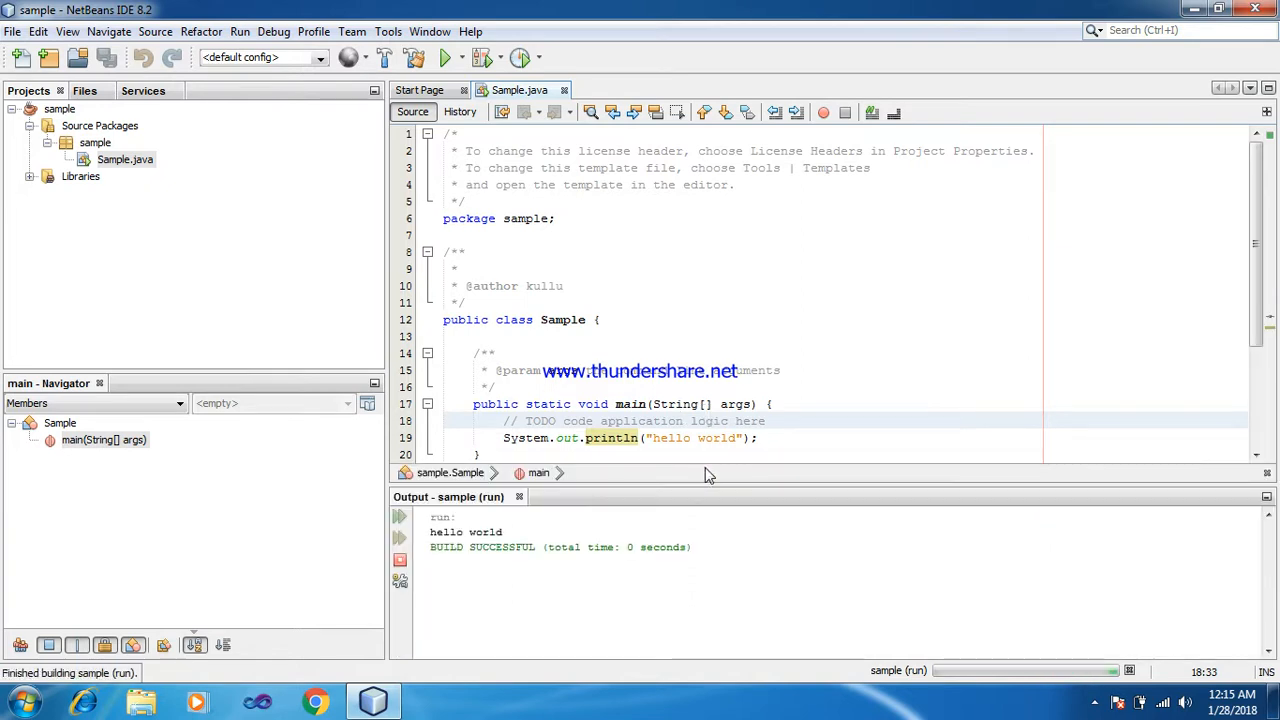
drag(514, 532, 430, 532)
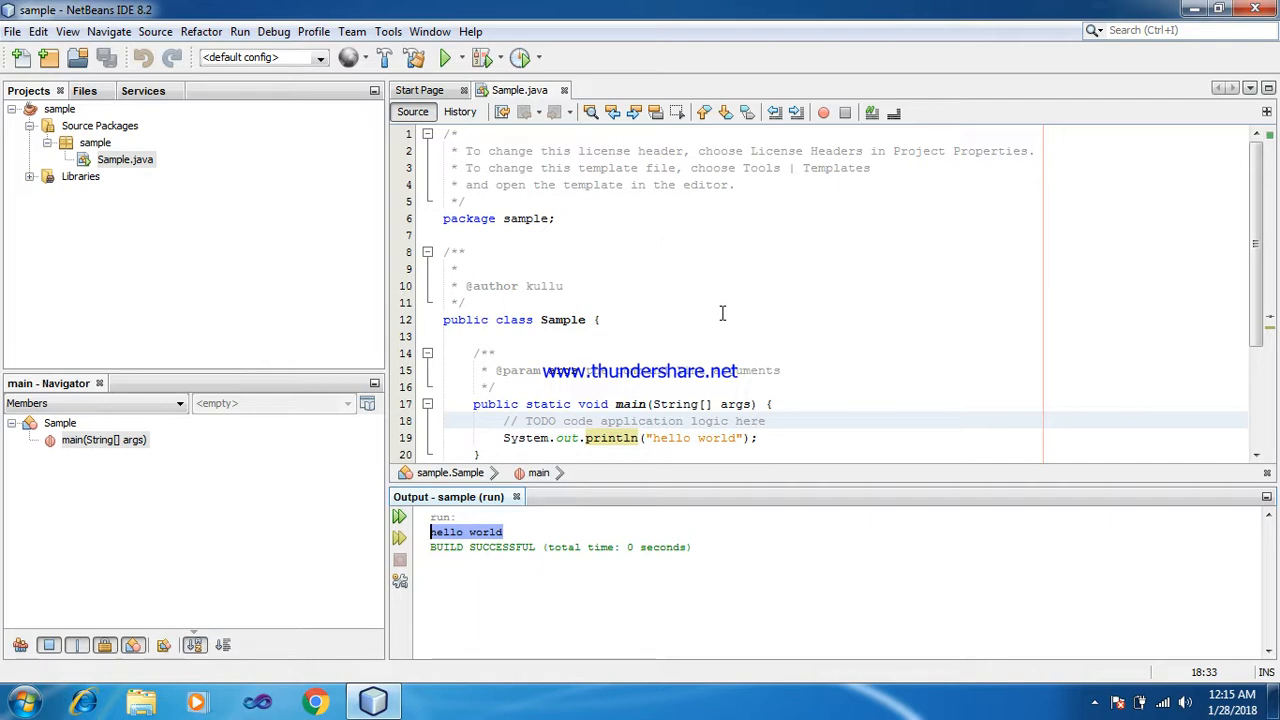
Step: Minimize NetBeans, search the installed programs for cmd, and launch the Command Prompt as administrator
click(1190, 9)
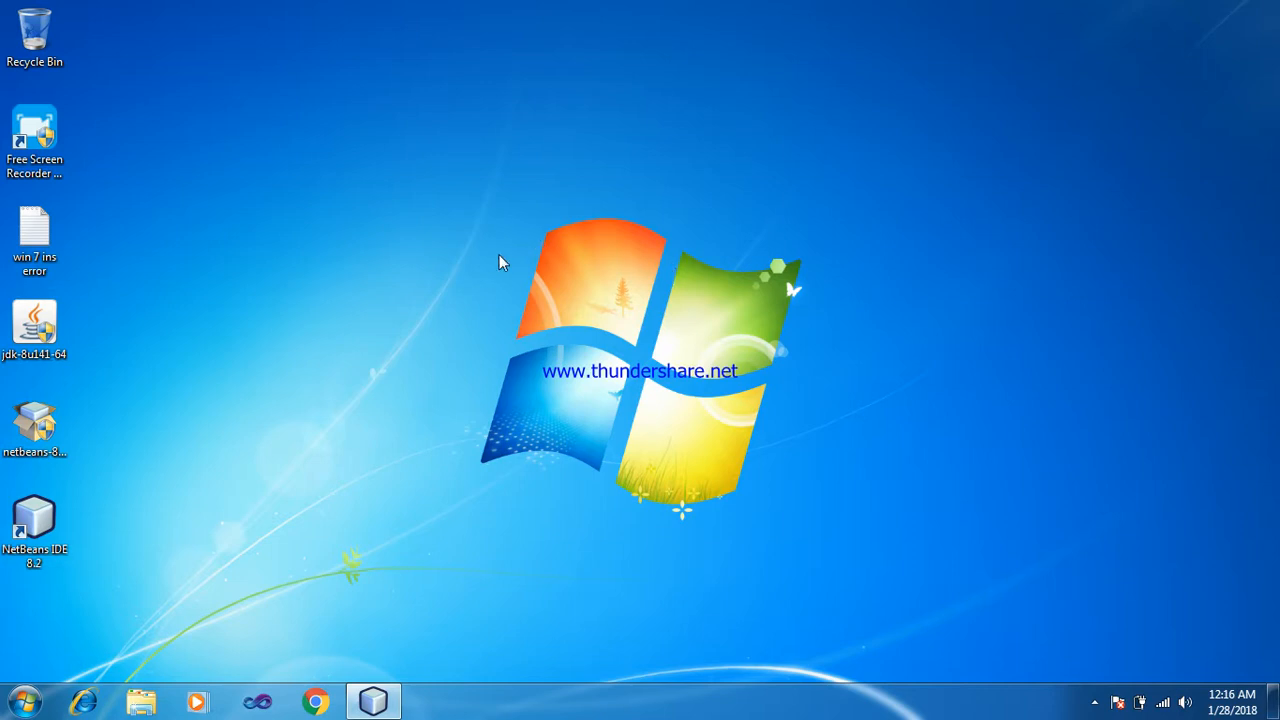
click(24, 702)
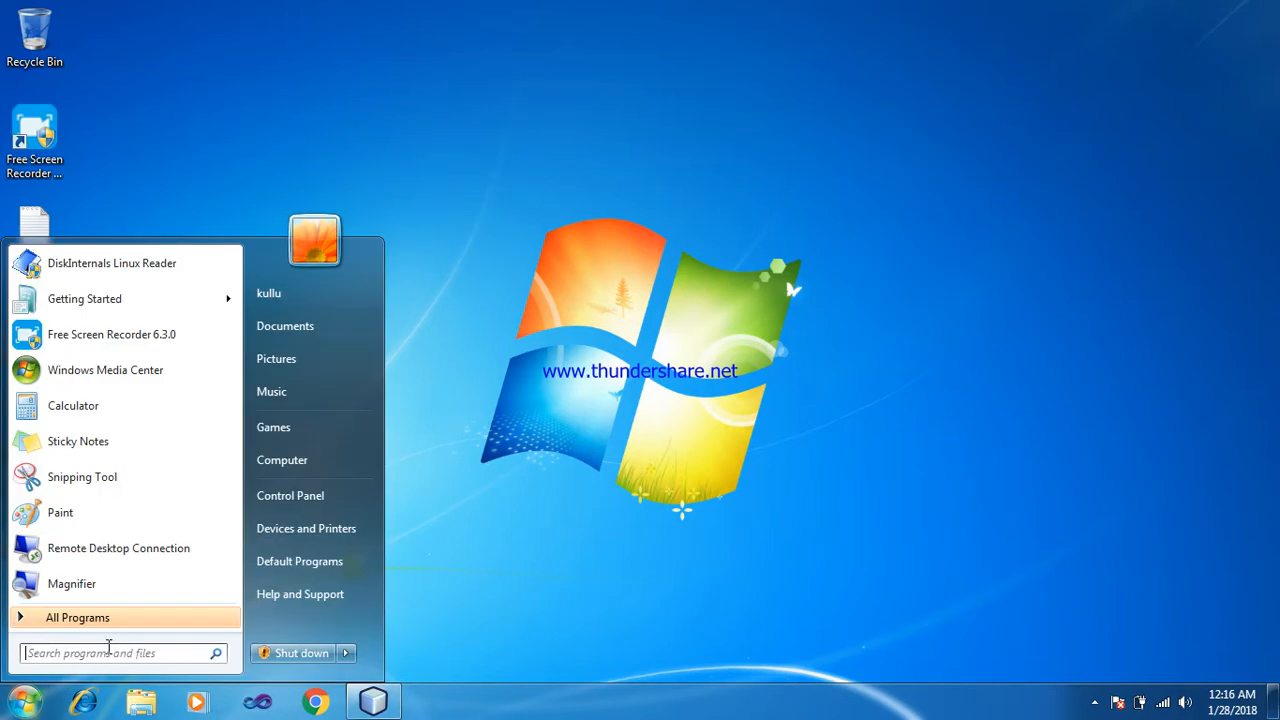
click(131, 655)
text(cmd)
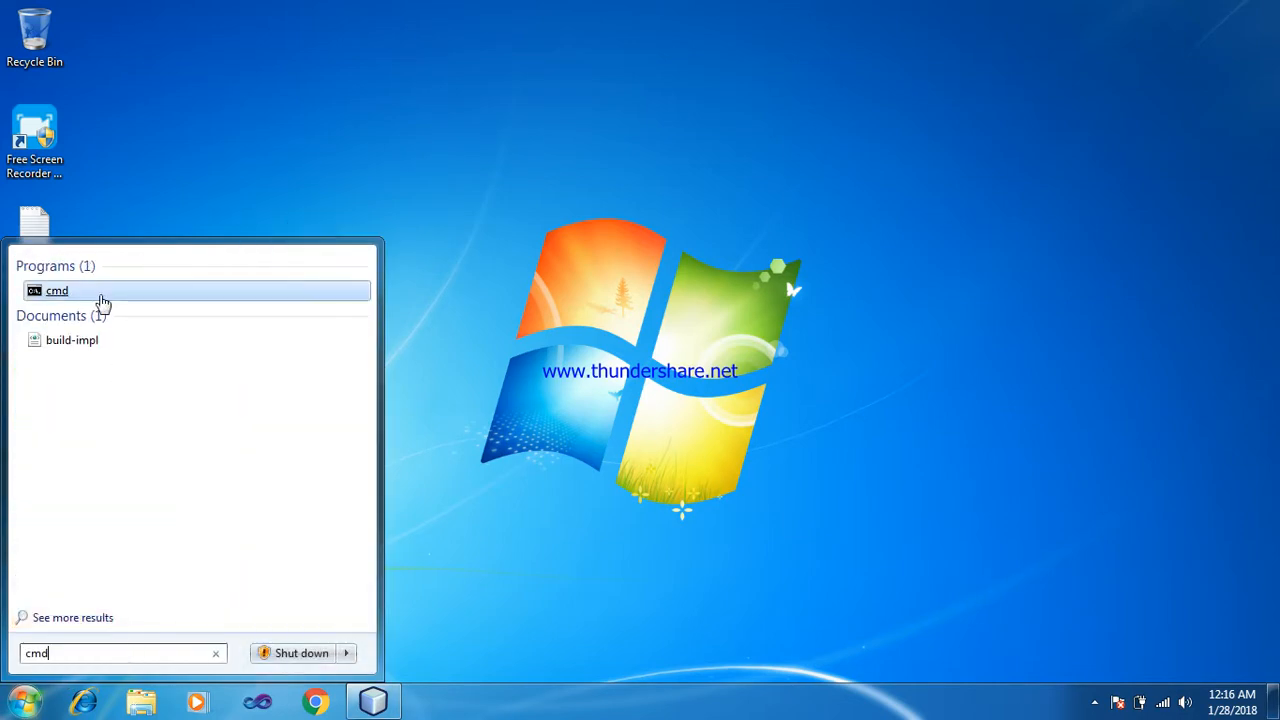
right_click(101, 300)
click(150, 328)
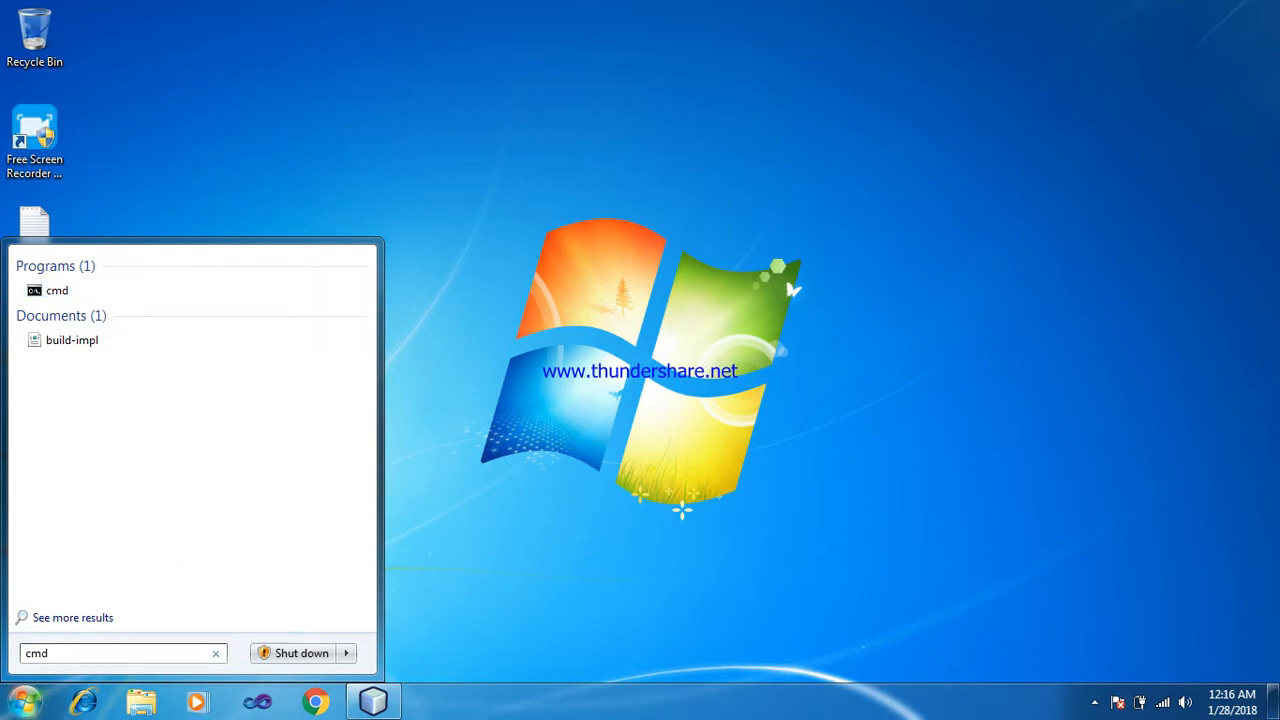
Step: Try to check the installed Java version by running java - version in the Command Prompt
text(java - vers)
text(sion)
key(BackSpace)
key(BackSpace)
key(BackSpace)
key(BackSpace)
text(ion)
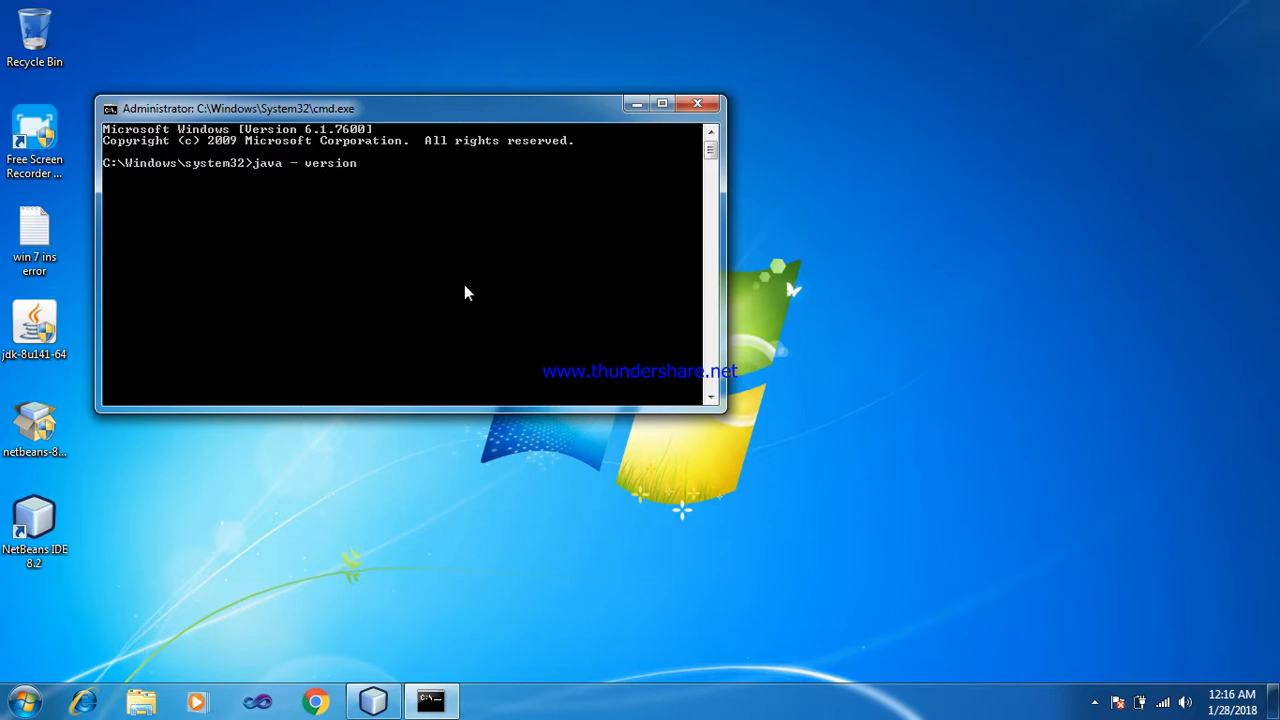
key(Return)
Step: Recall the version command, remove the space after the hyphen, and run java -version
key(Up)
key(Left)
key(Left)
key(Left)
key(Left)
key(Left)
key(Left)
key(Left)
key(BackSpace)
key(Return)
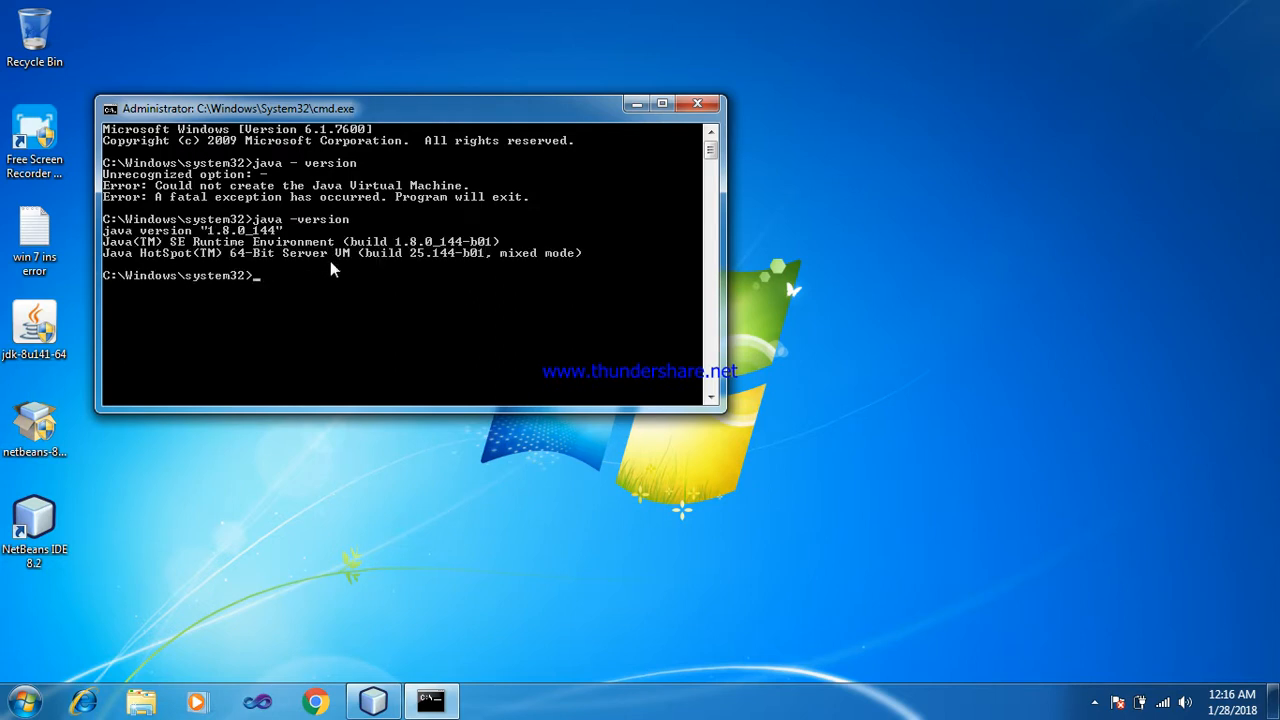
Step: Run javac to check whether the Java compiler is available, and leave the prompt empty
text(javac)
key(Return)
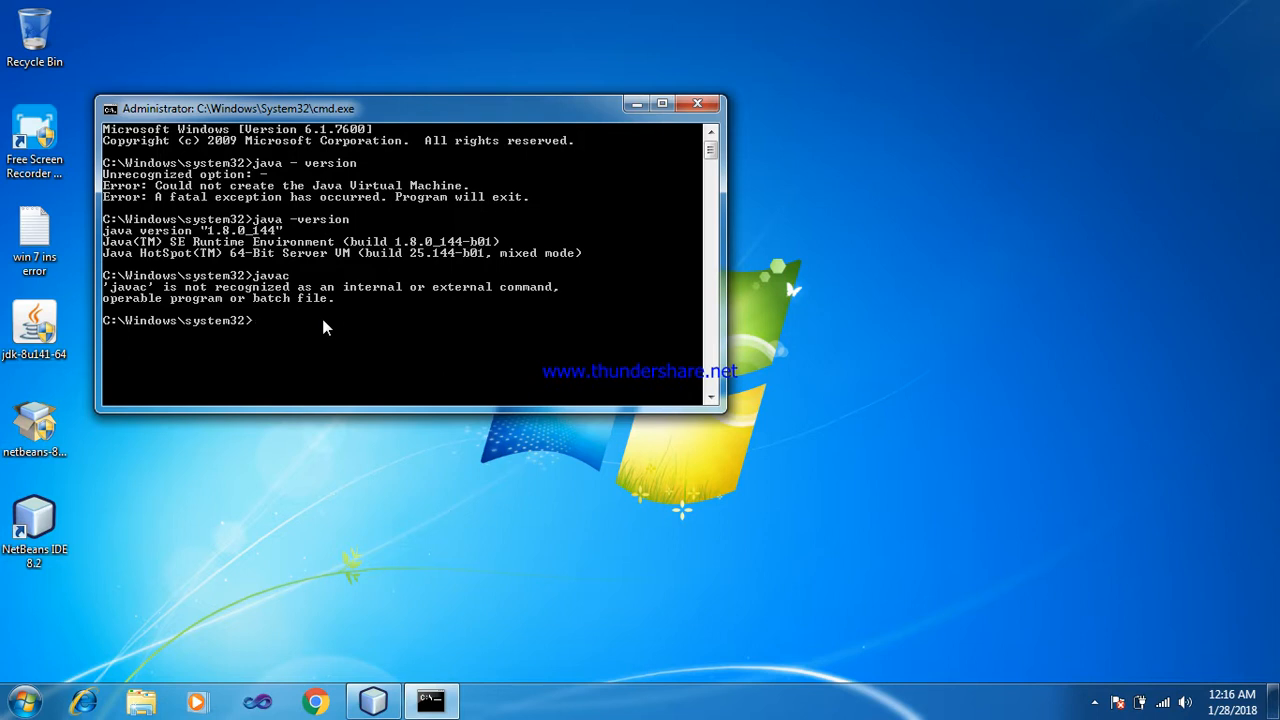
text(jav)
key(BackSpace)
key(BackSpace)
key(BackSpace)
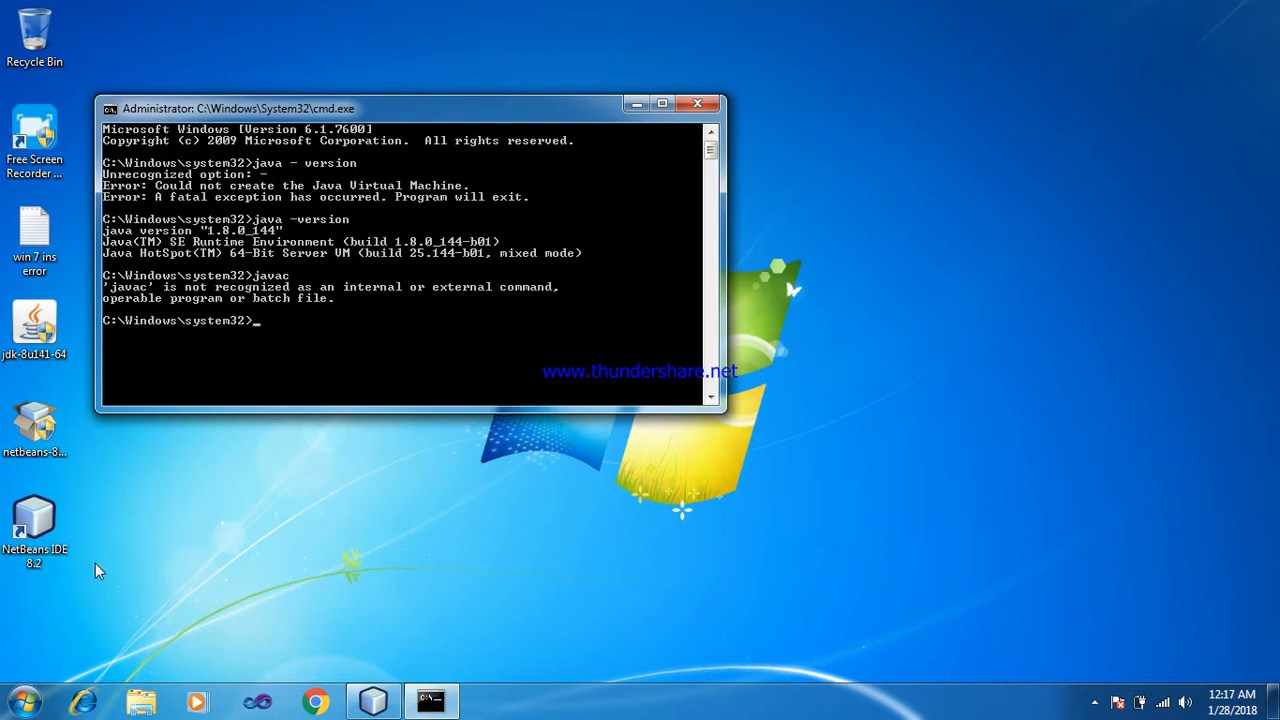
Step: Browse the computer's C: drive to the folder Program Files\Java\jdk1.8.0_144\bin
click(24, 702)
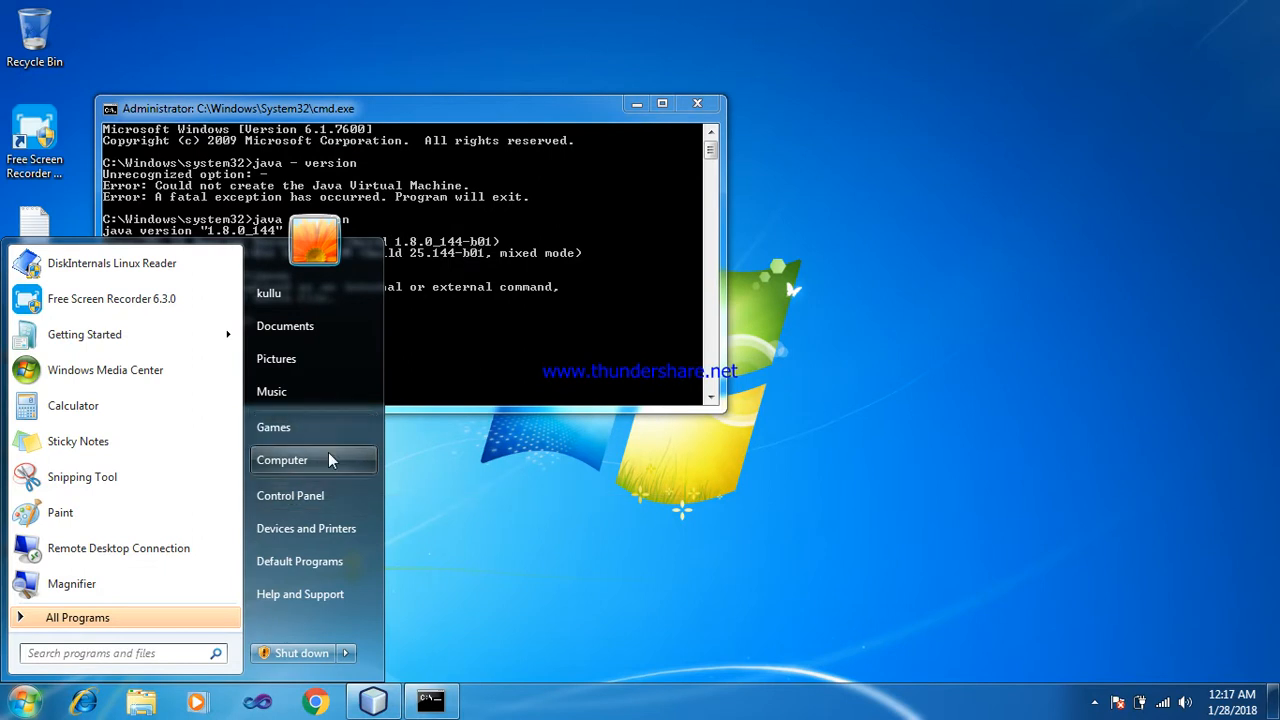
click(328, 452)
double_click(330, 140)
double_click(330, 180)
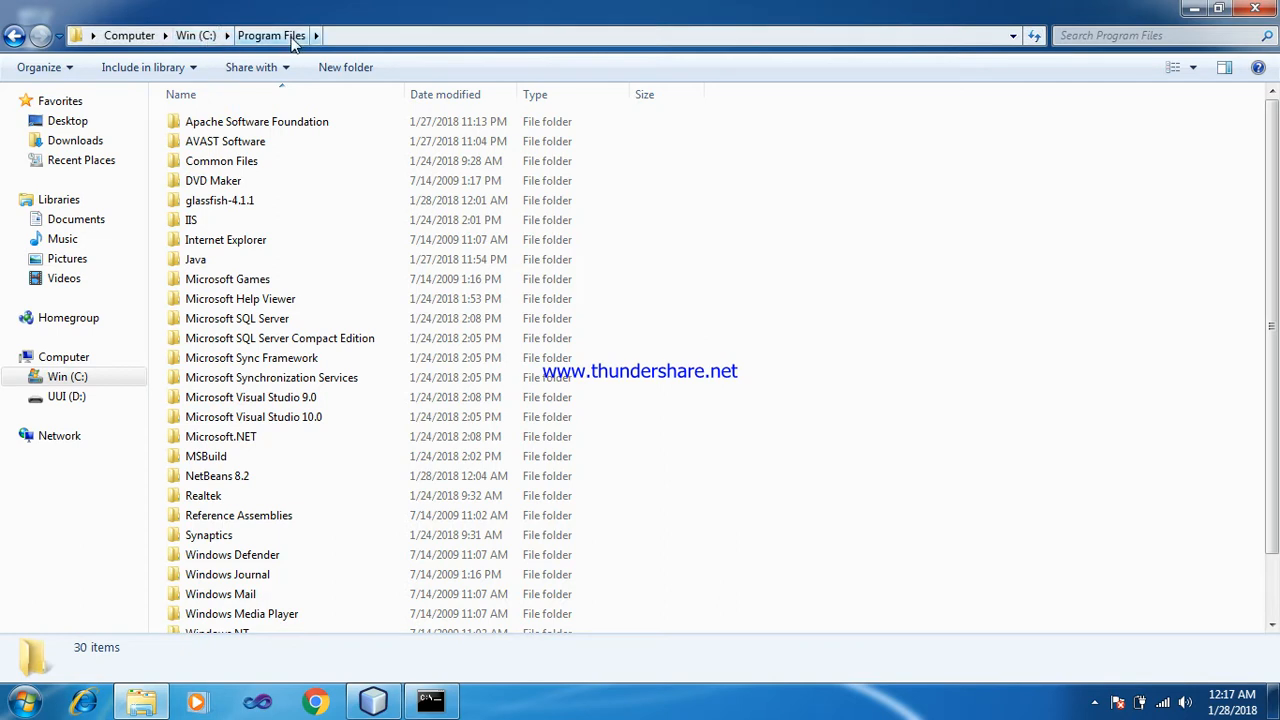
double_click(295, 262)
double_click(280, 130)
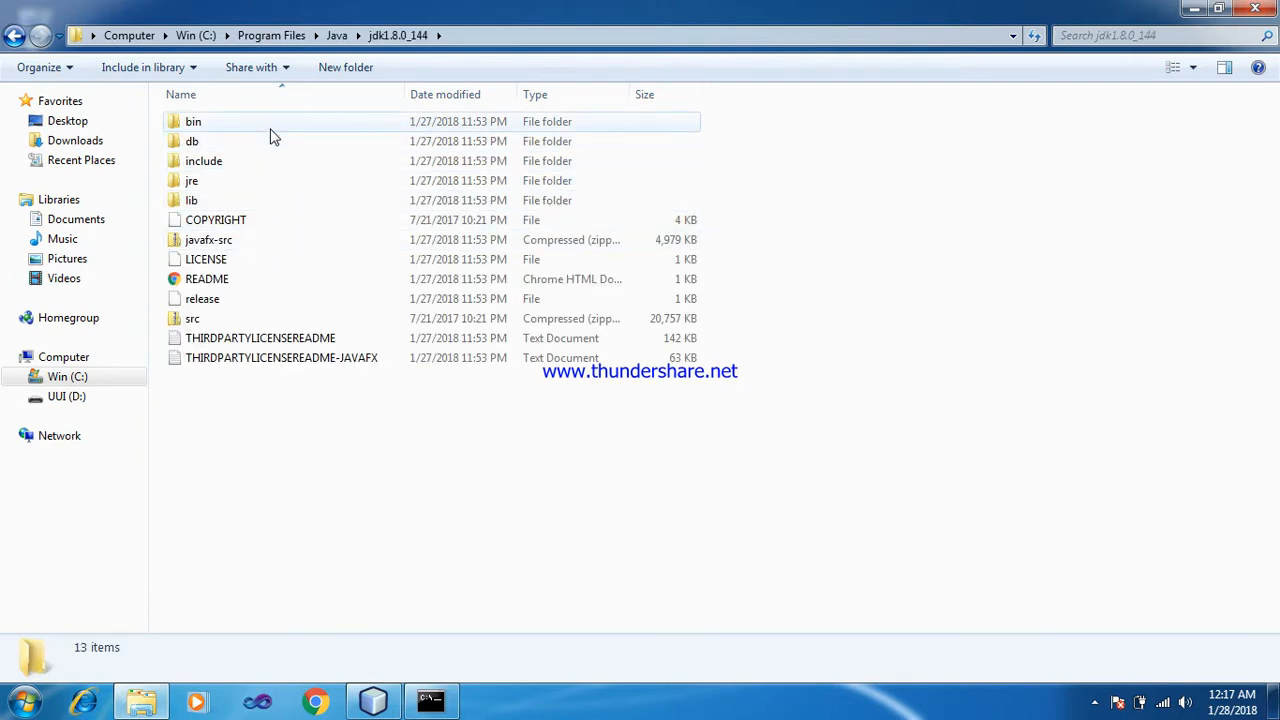
double_click(271, 136)
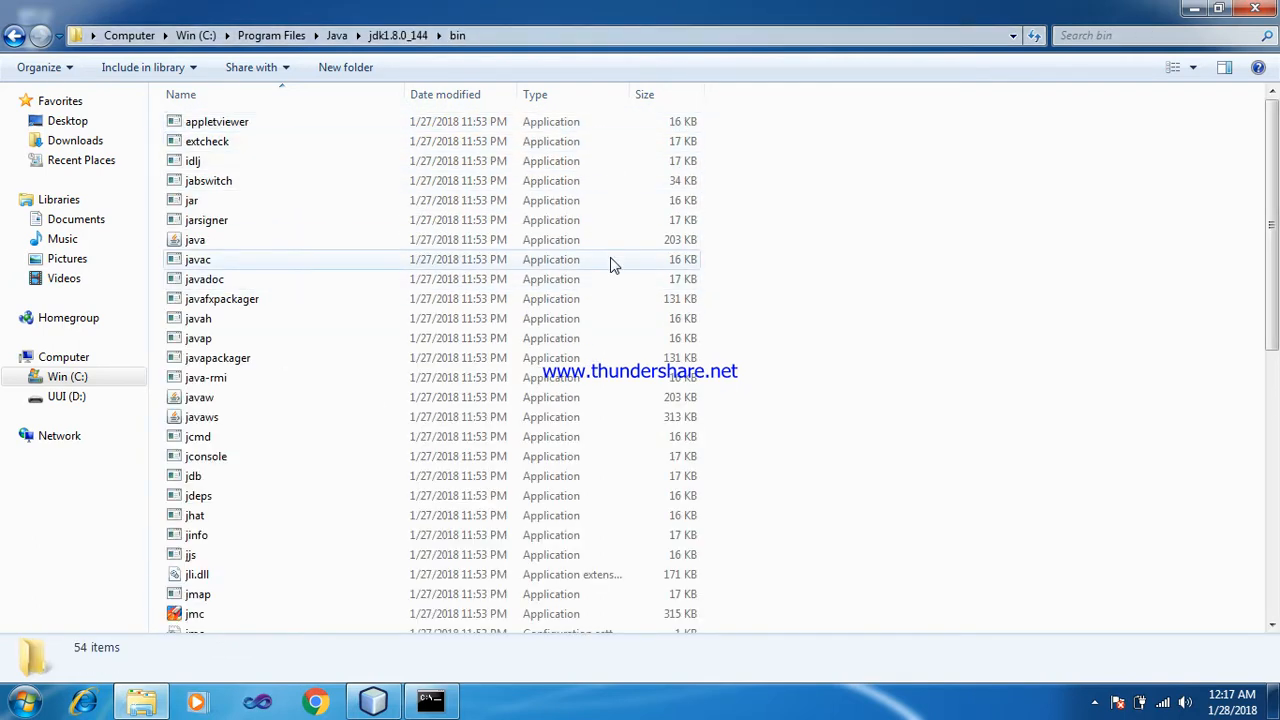
Step: Point out the javac application, copy the bin folder's full path, and close the folder window
click(398, 259)
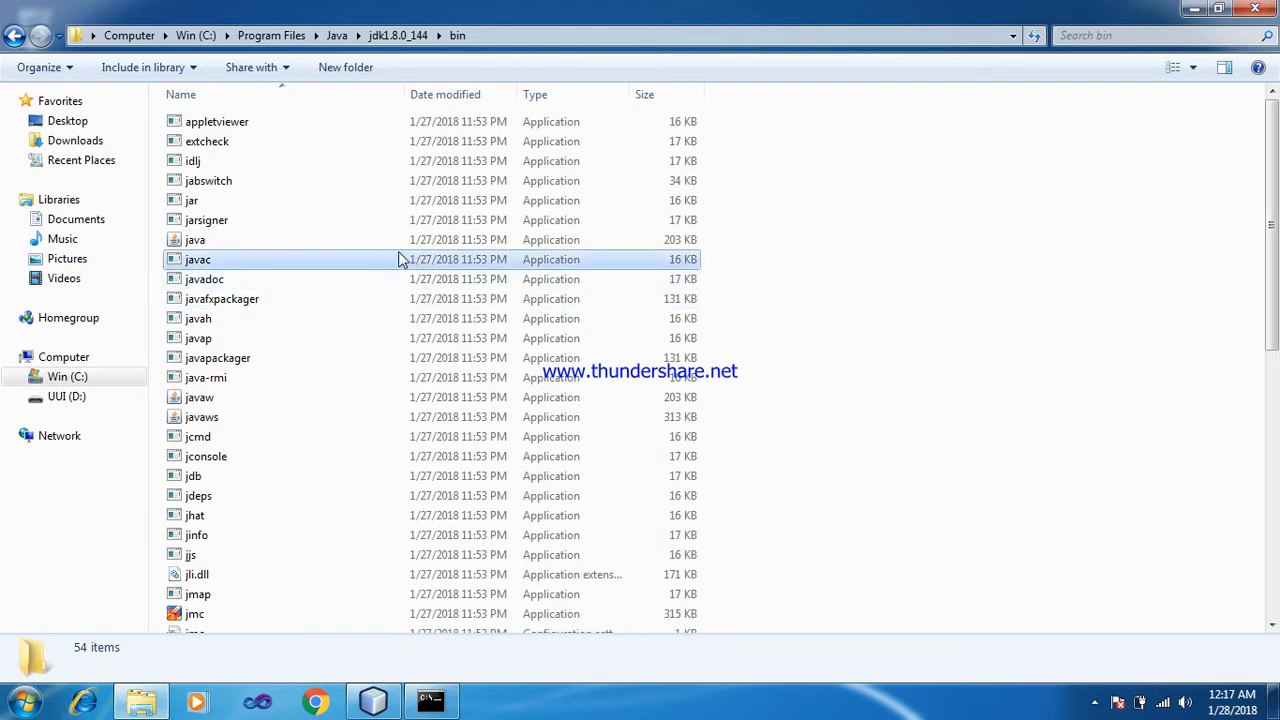
click(567, 33)
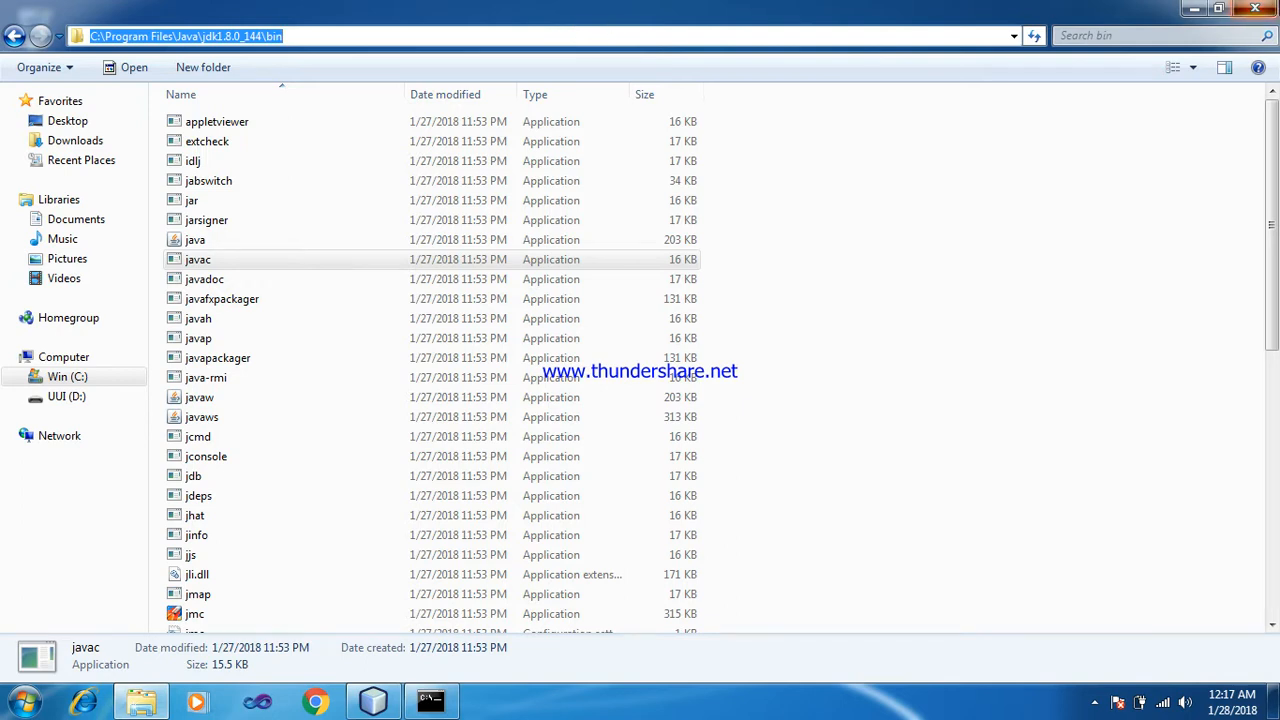
click(1256, 8)
Step: Open the computer's advanced system properties and bring up the environment variables
click(25, 700)
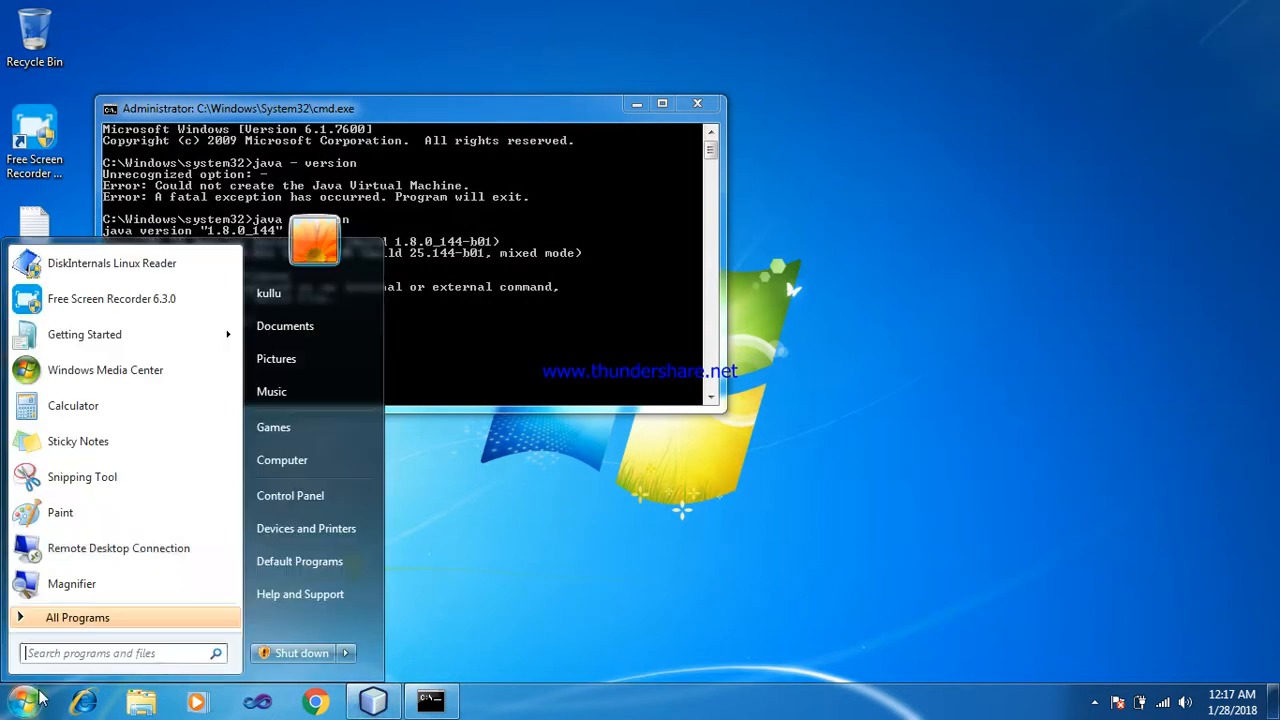
right_click(324, 460)
click(378, 611)
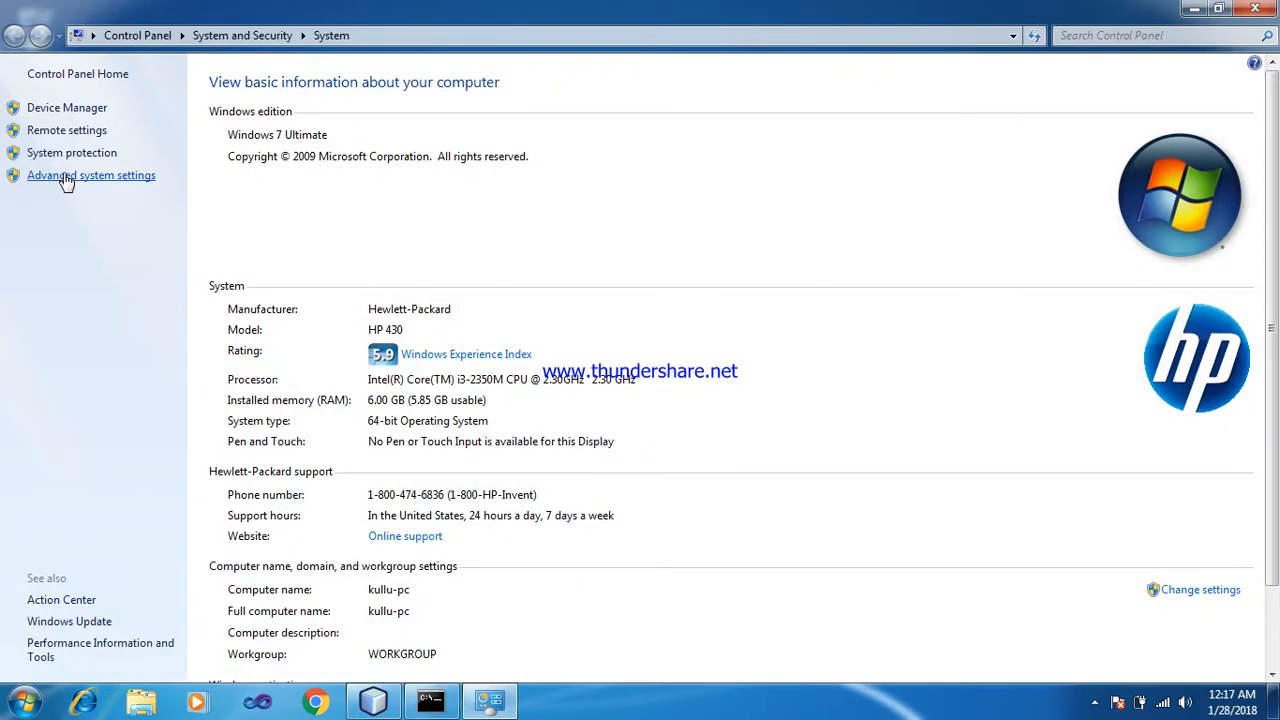
click(110, 188)
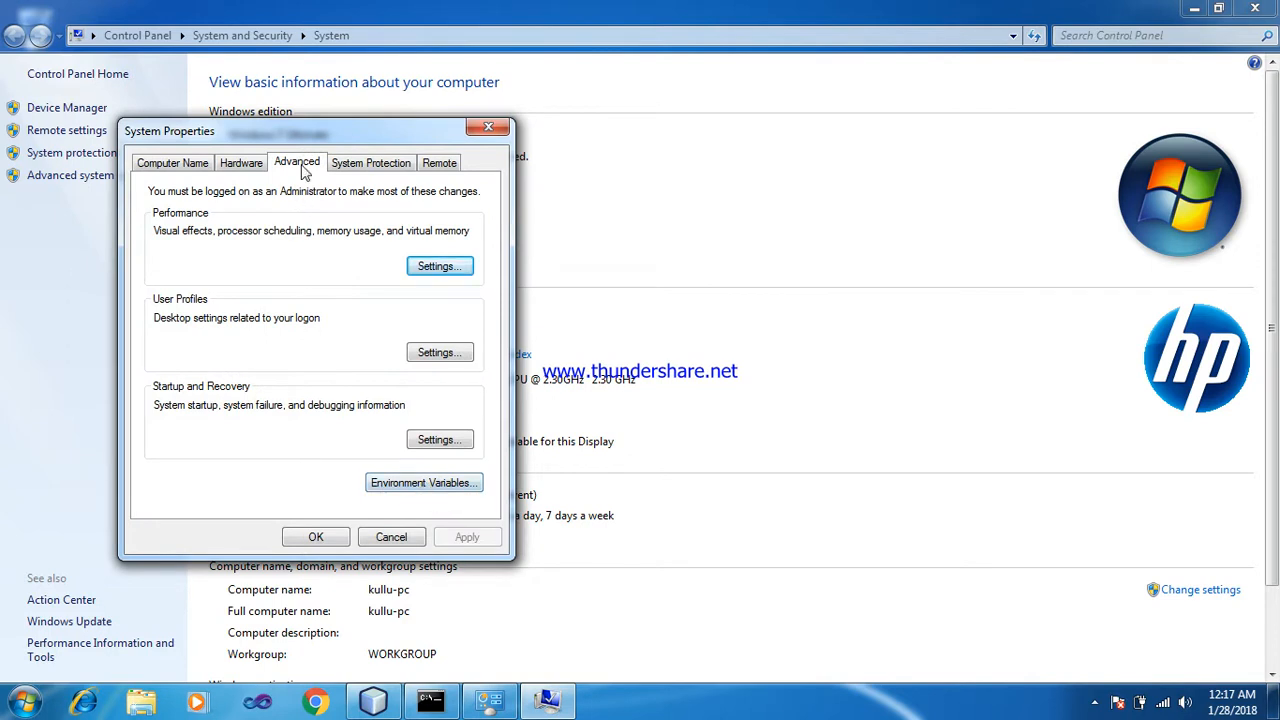
click(393, 485)
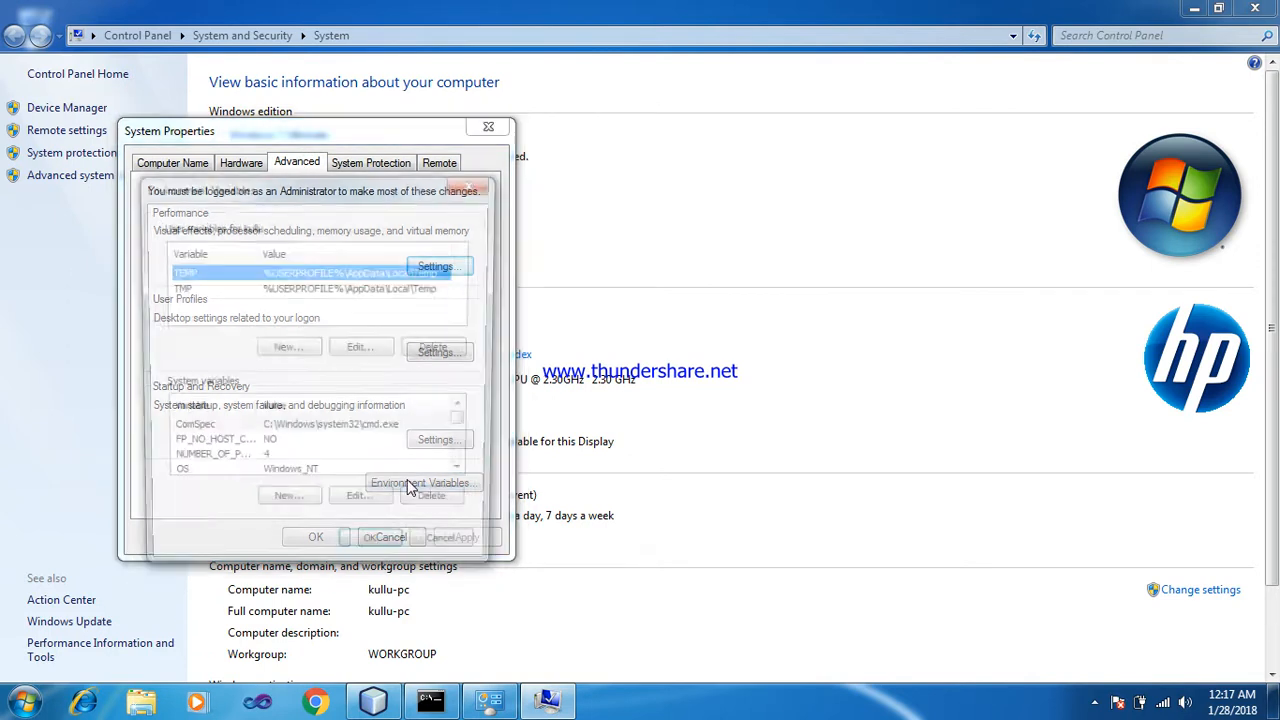
Step: Edit the Path system variable and append C:\Program Files\Java\jdk1.8.0_144\bin\ to the end of its value
click(337, 466)
scroll(337, 478, down, 1)
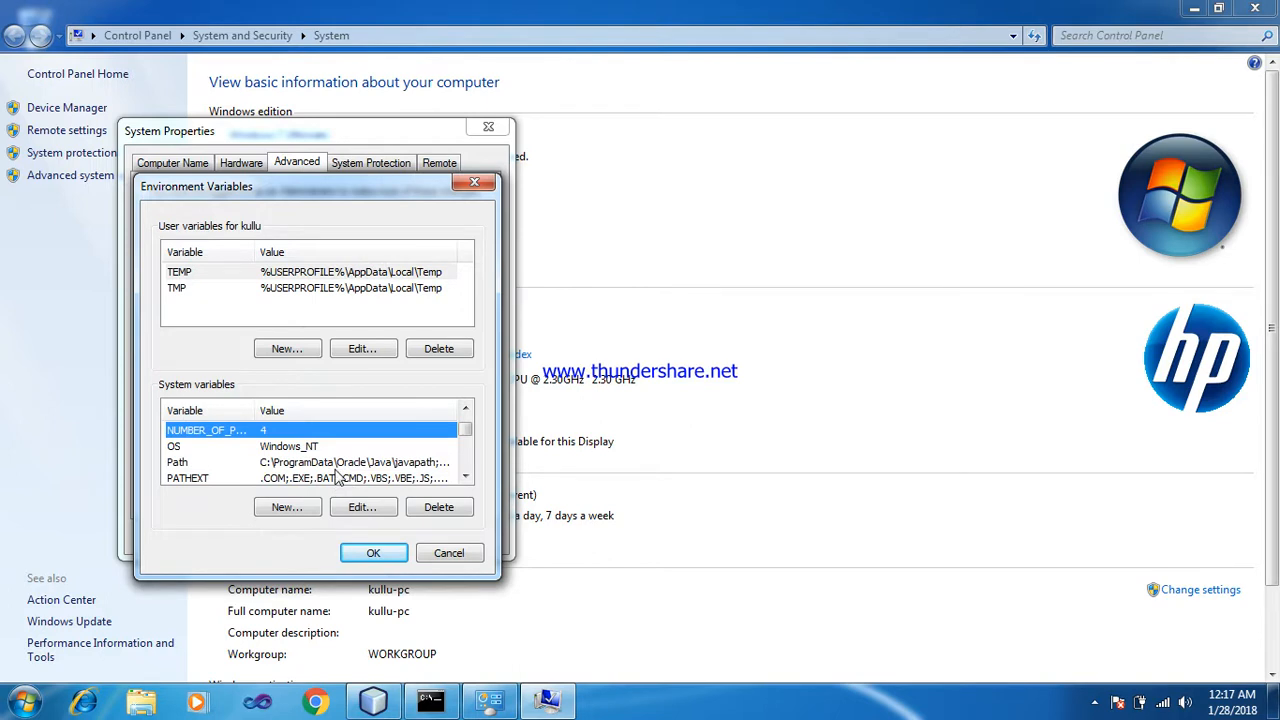
click(310, 466)
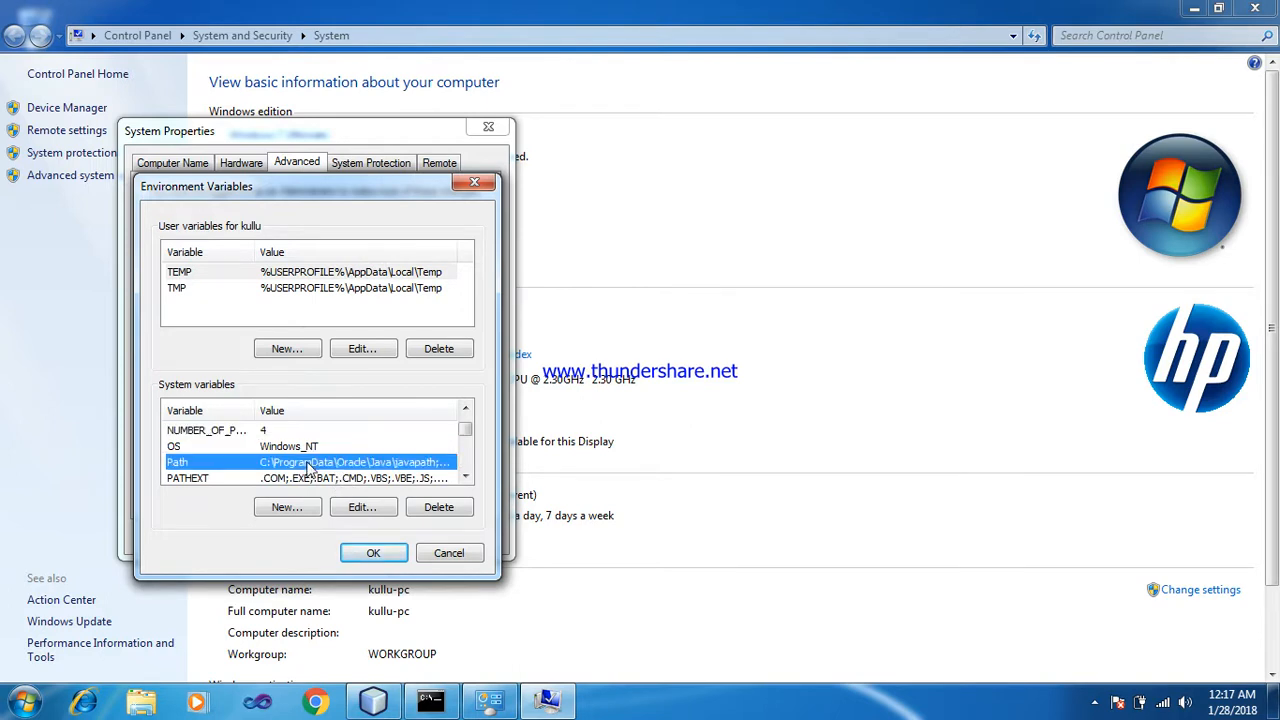
double_click(388, 467)
key(End)
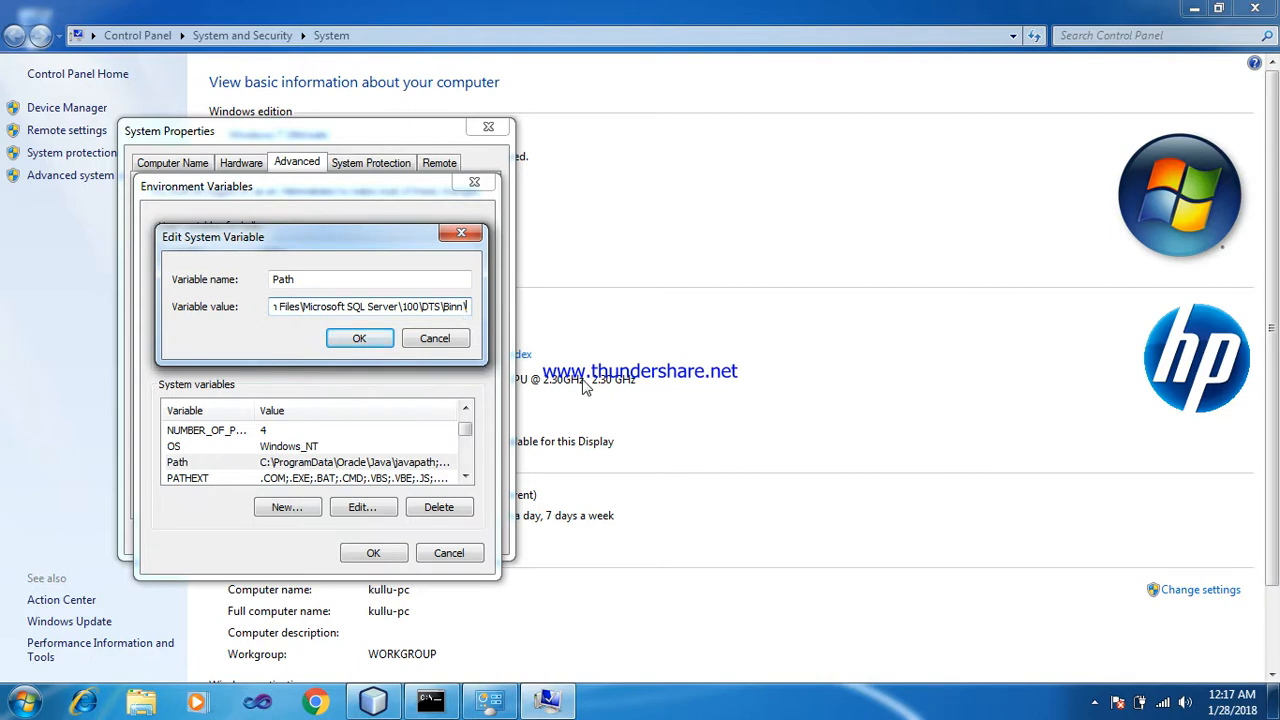
key(ctrl+v)
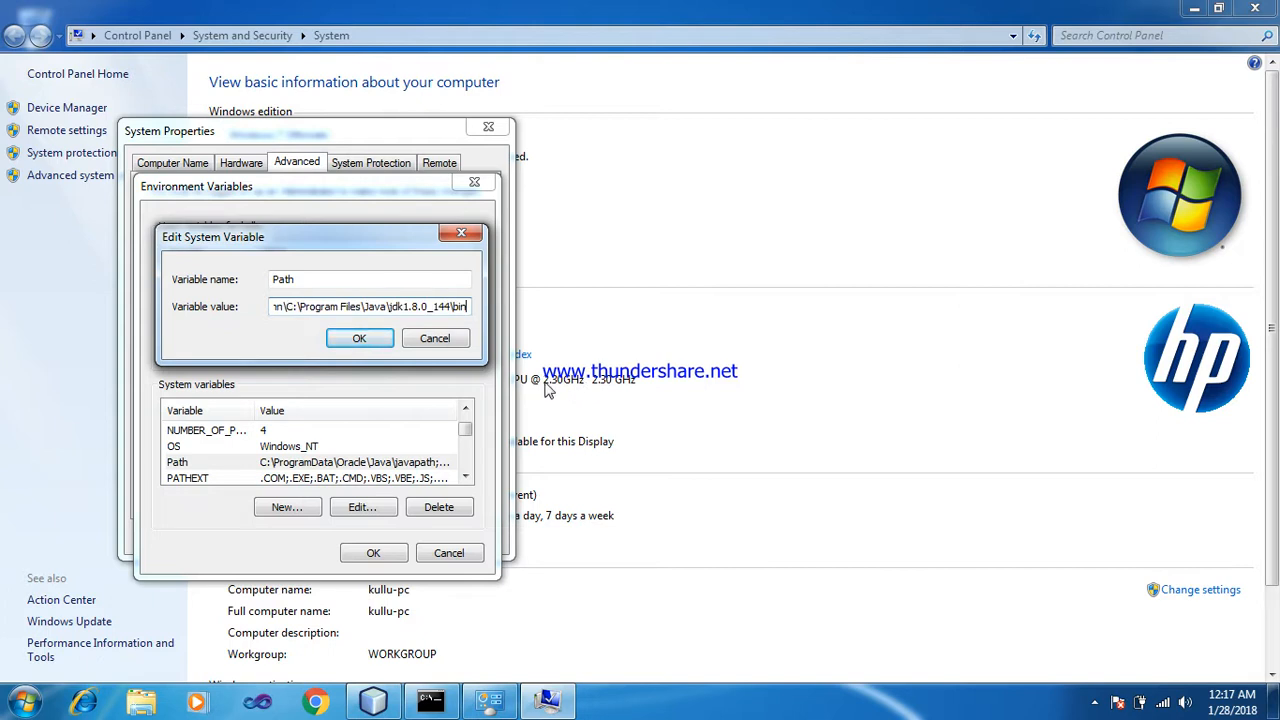
text(\)
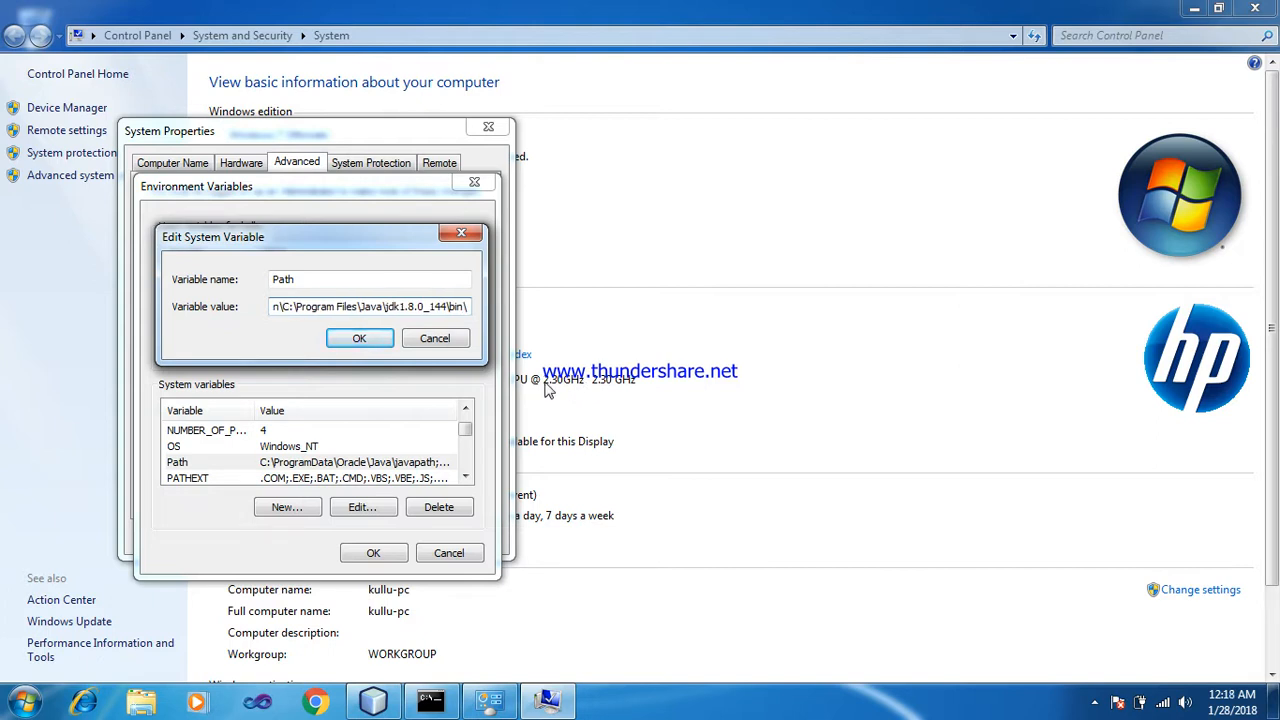
Step: Insert a semicolon before the JDK bin path in the Path value, then save the changes and close the system windows
click(285, 309)
key(Left)
key(Left)
key(Left)
key(Right)
key(Right)
key(Right)
key(Right)
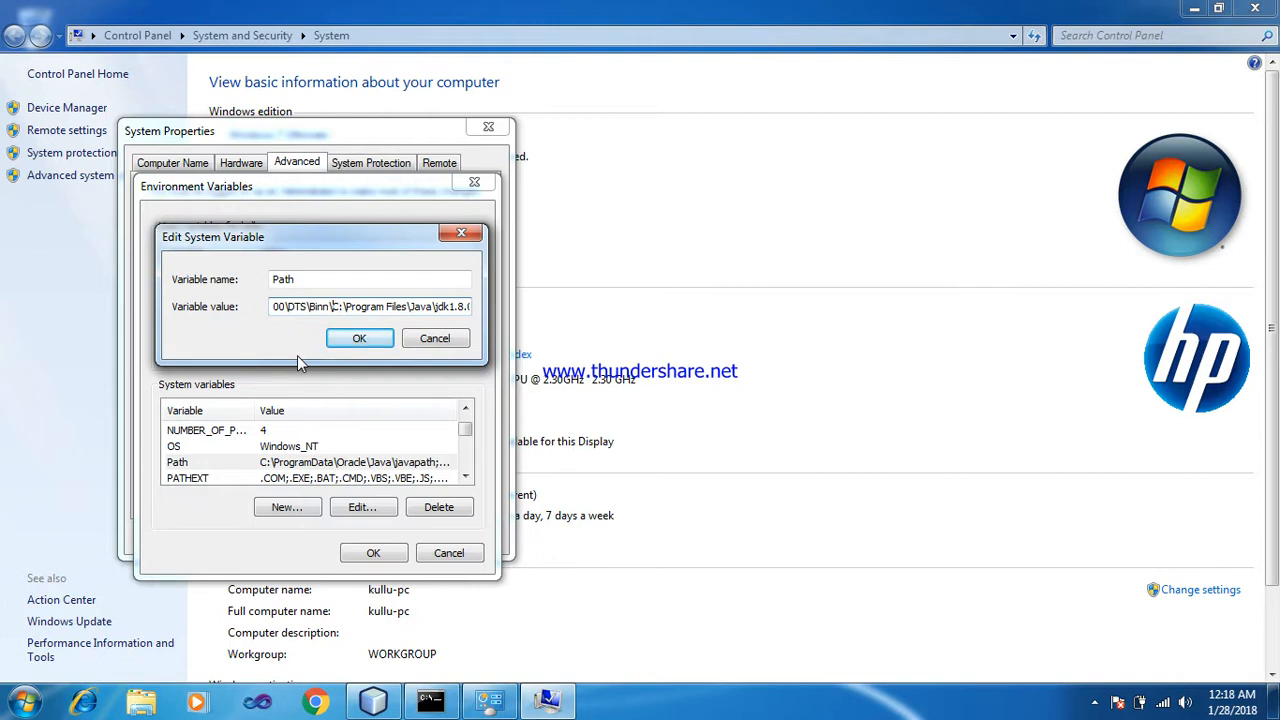
text(;)
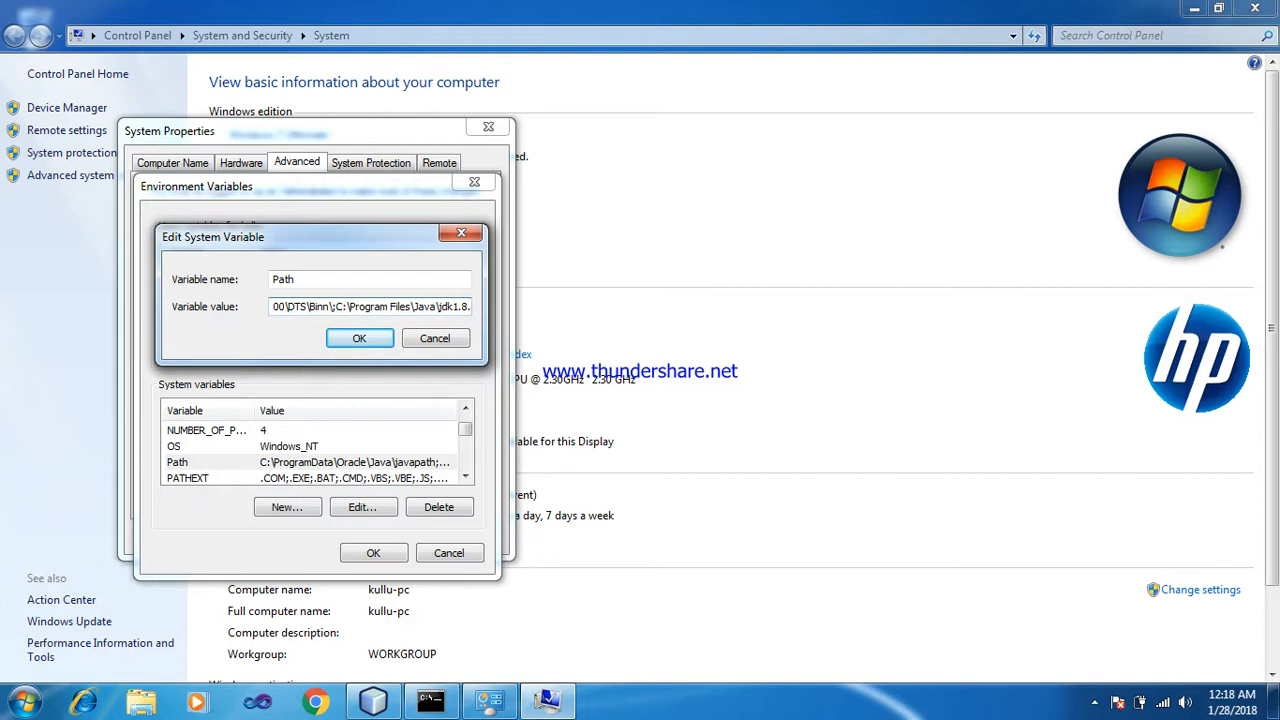
click(383, 343)
click(402, 555)
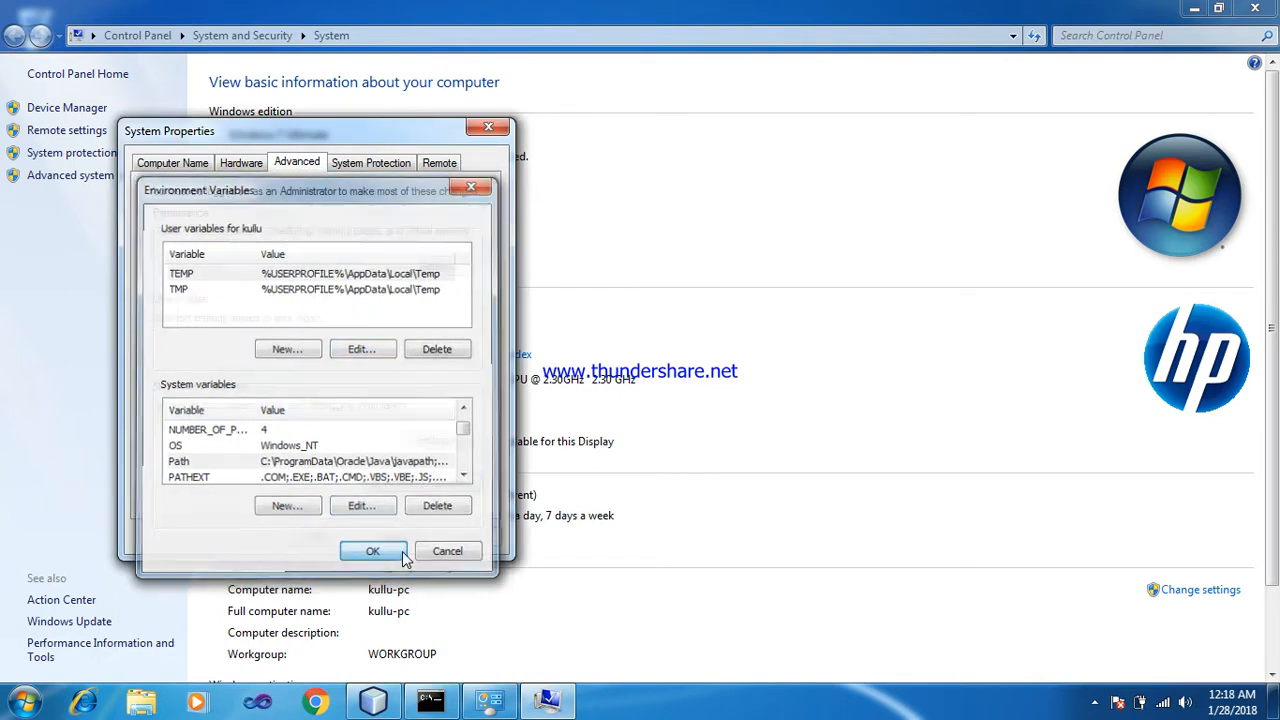
click(340, 543)
key(alt+F4)
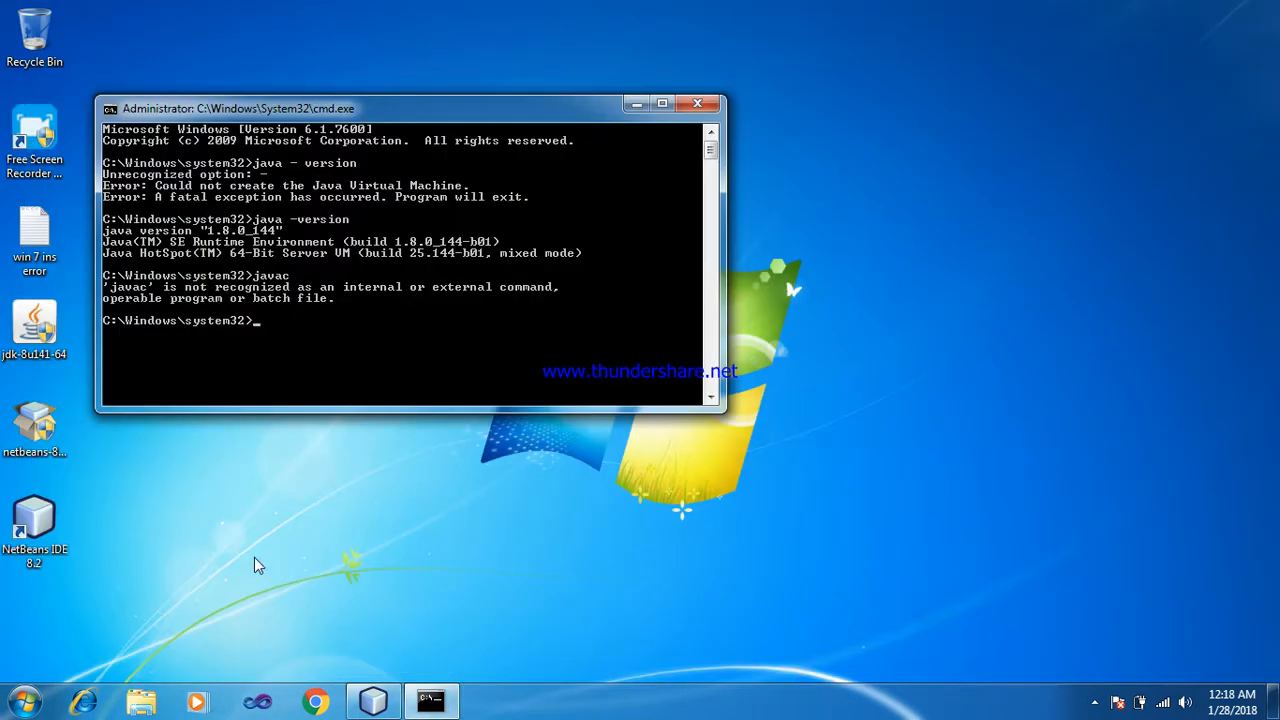
Step: Close the old Command Prompt and launch a new one as administrator by searching for cmd
click(718, 104)
key(super)
text(cmd)
right_click(103, 292)
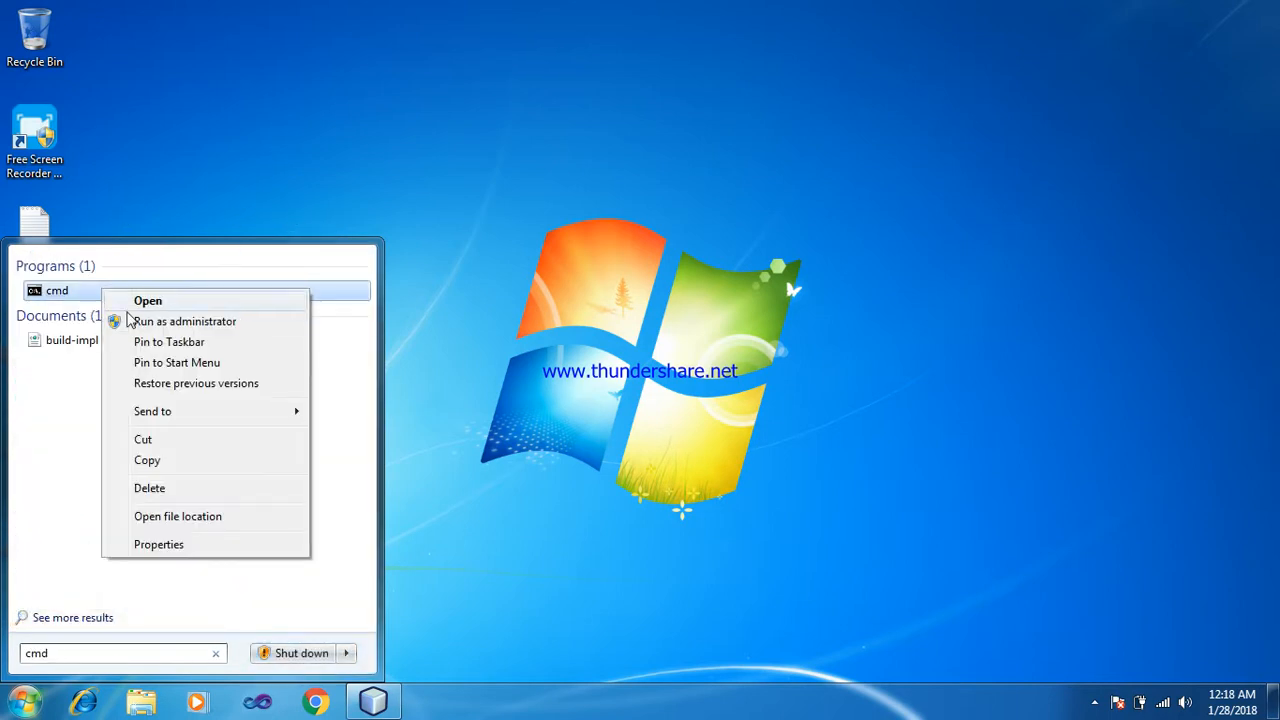
click(130, 322)
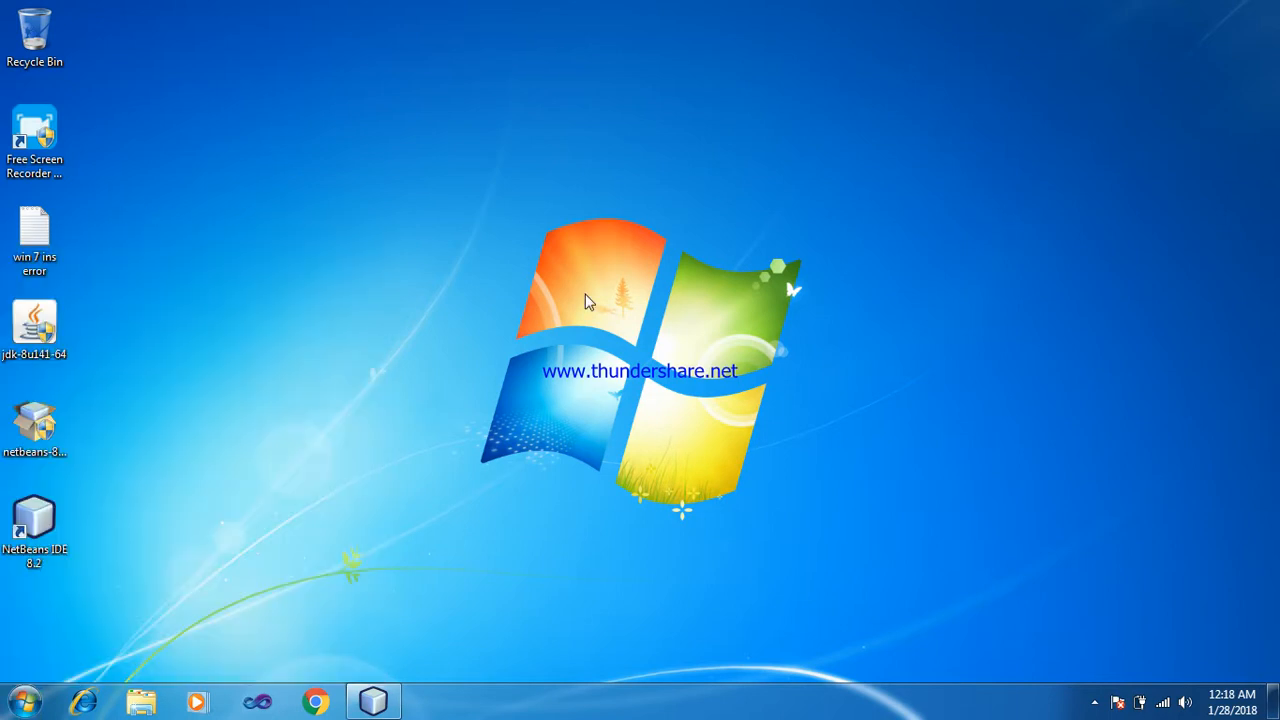
Step: Run javac in the new Command Prompt to test the updated Path
text(java)
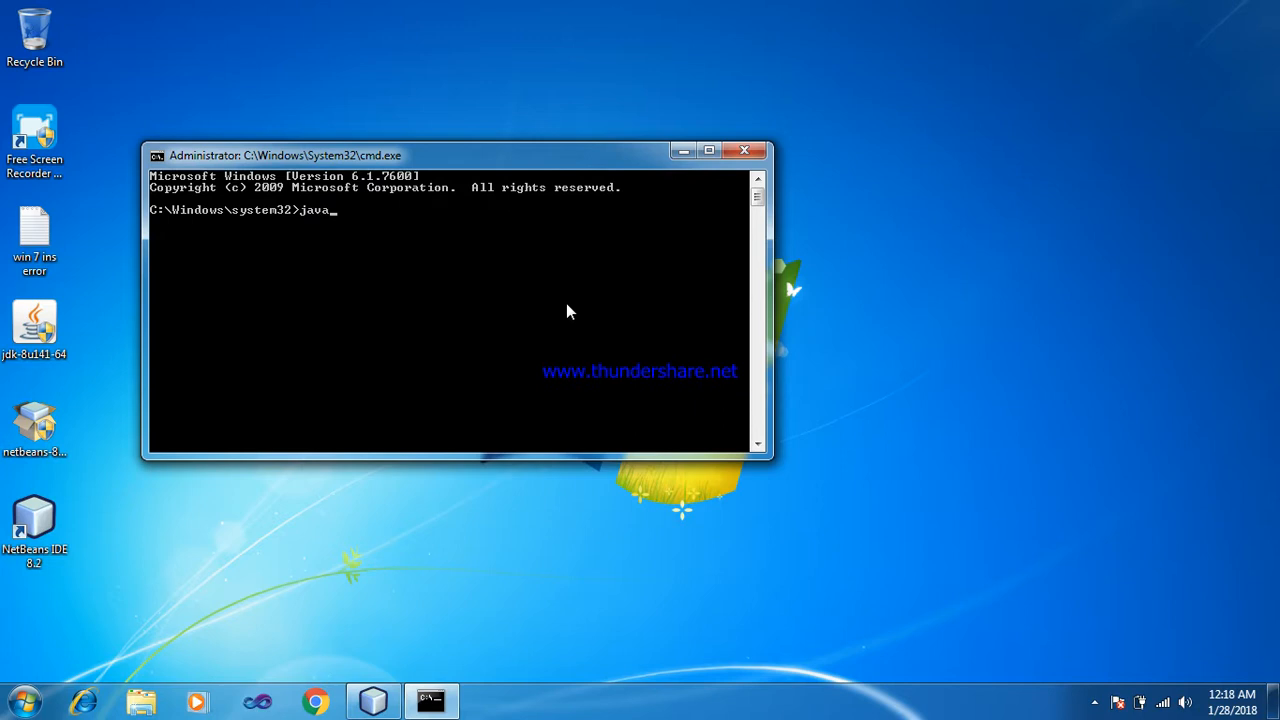
text(c)
key(Return)
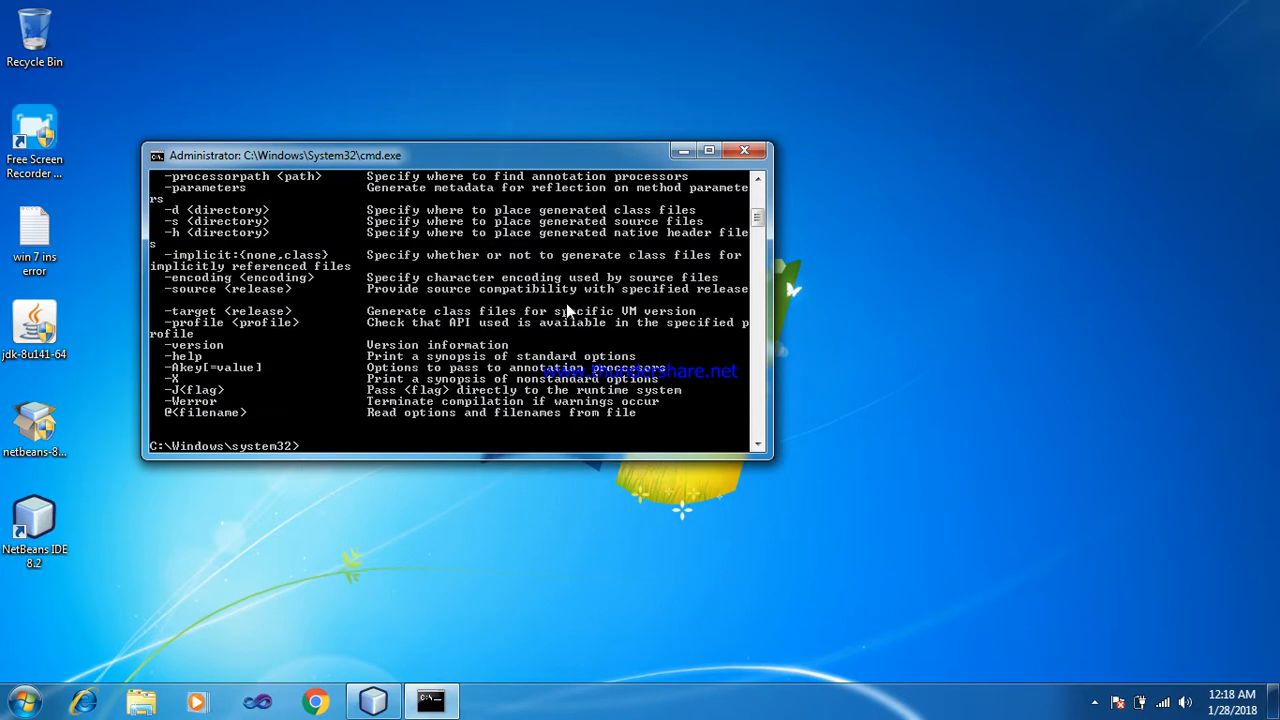
Step: Enlarge the Command Prompt to review the javac usage options from the beginning, and close the window
click(706, 151)
scroll(474, 336, up, 7)
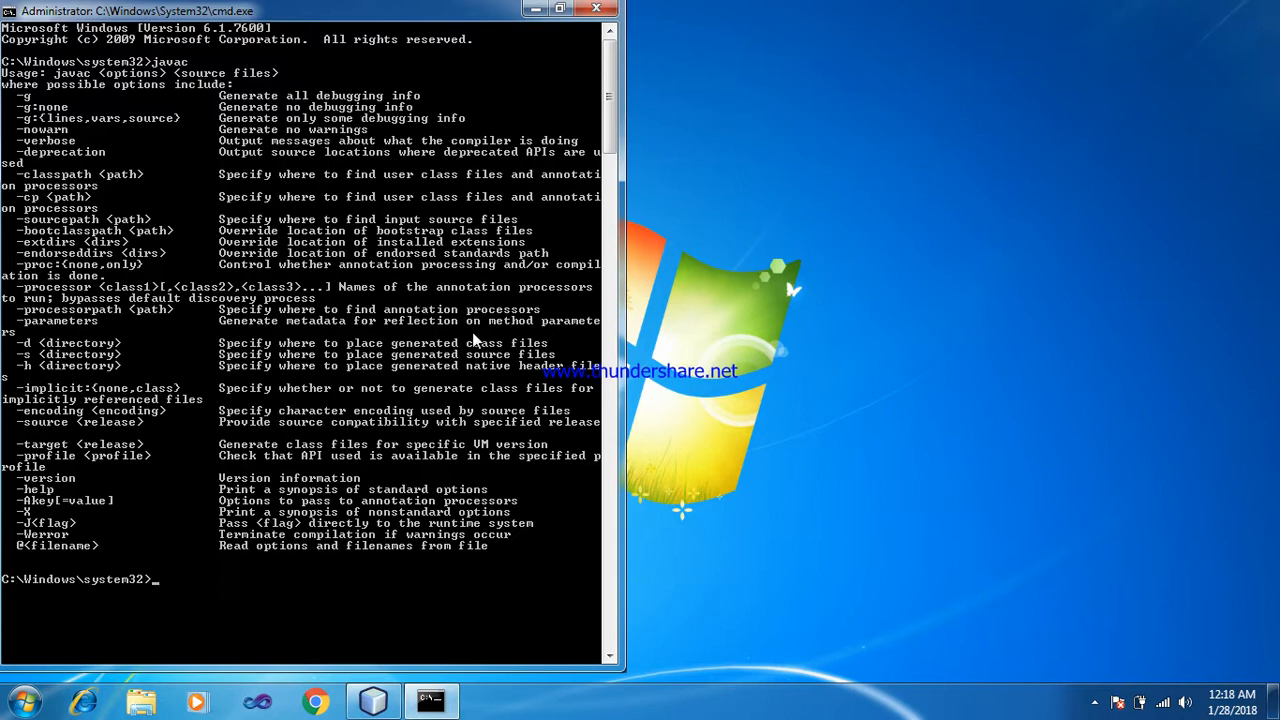
click(596, 8)
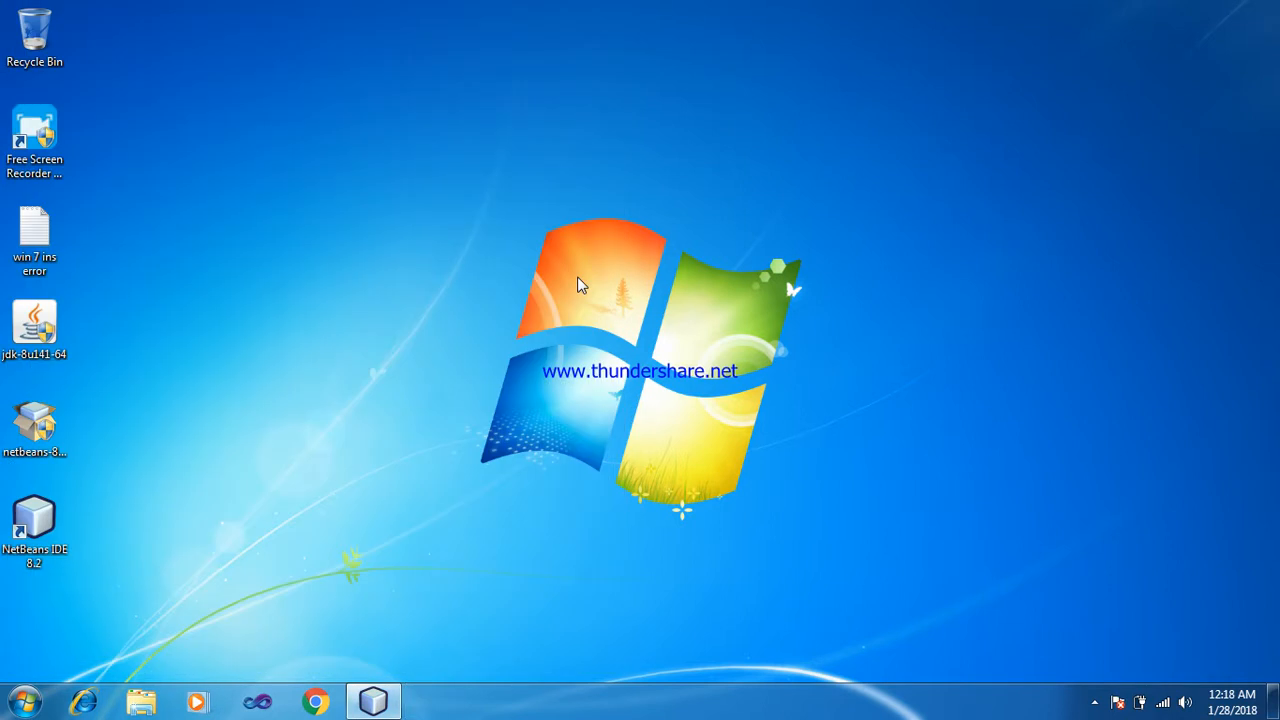